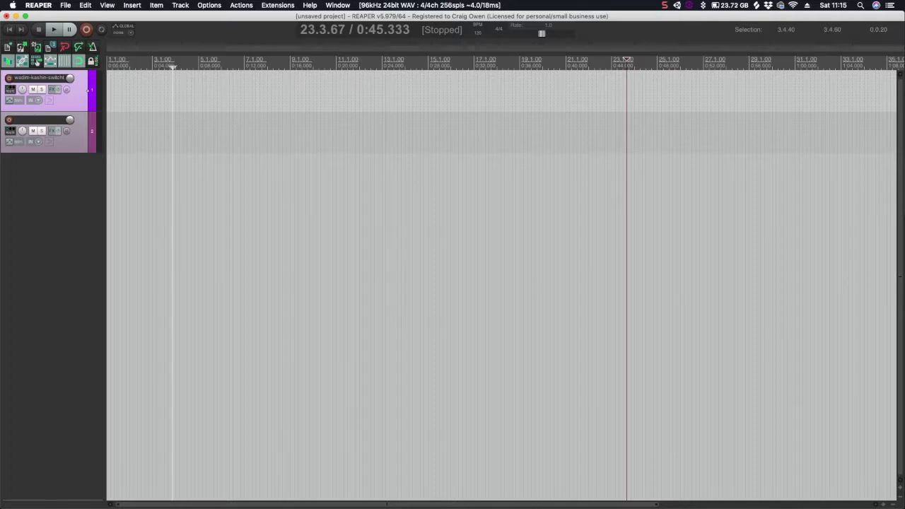
# Step: Switch to Finder and preview the images in the Odesia folder from wadim-kashin-jungle-beta-2-c.jpg to wadim-kashin-tropical-rain-final.jpg
pyautogui.press('super+Tab')
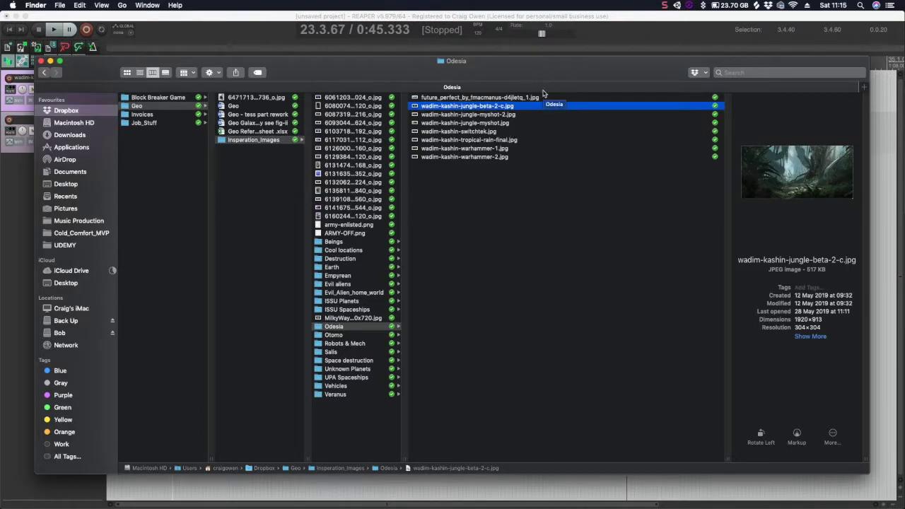
pyautogui.press('super+Tab')
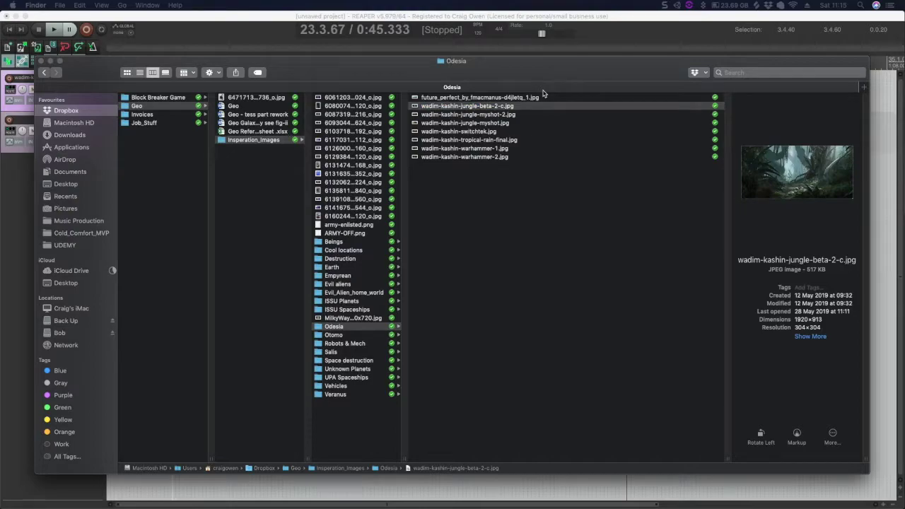
pyautogui.press('space')
pyautogui.press('Down')
pyautogui.press('Down')
pyautogui.press('Down')
pyautogui.press('Down')
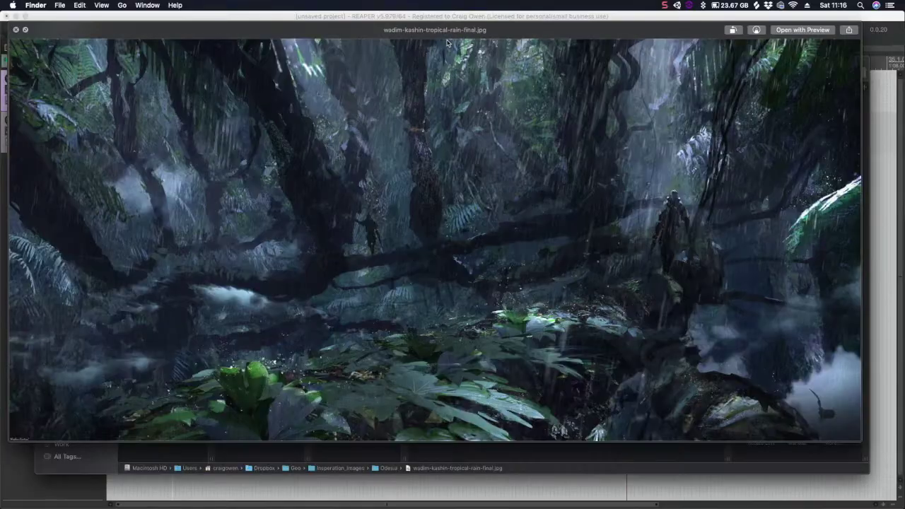
pyautogui.click(16, 29)
# Step: Place wadim-kashin-tropical-rain-final.jpg at about 0:12 and wadim-kashin-jungle-beta-2-c.jpg at about 0:05 on the first REAPER track
pyautogui.moveTo(506, 21); pyautogui.dragTo(514, 169)
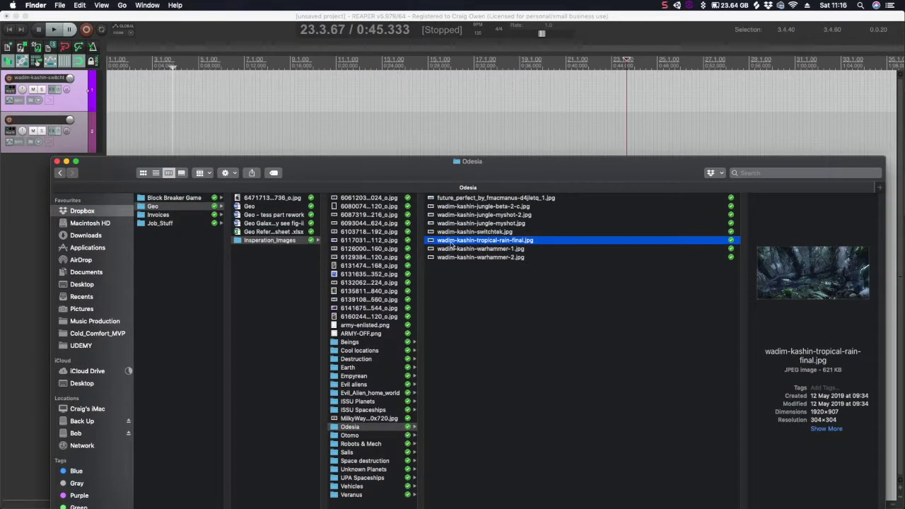
pyautogui.moveTo(454, 244); pyautogui.dragTo(244, 92)
pyautogui.press('Up')
pyautogui.press('Up')
pyautogui.press('Up')
pyautogui.press('Up')
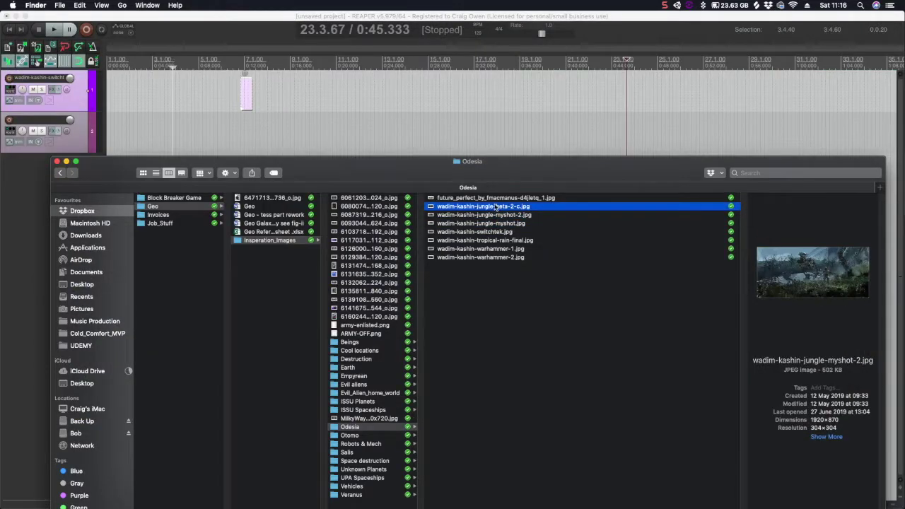
# Step: Place wadim-kashin-switchtek.jpg on the first track after the rain image and check all three images in the video window
pyautogui.click(487, 249)
pyautogui.press('space')
pyautogui.press('Up')
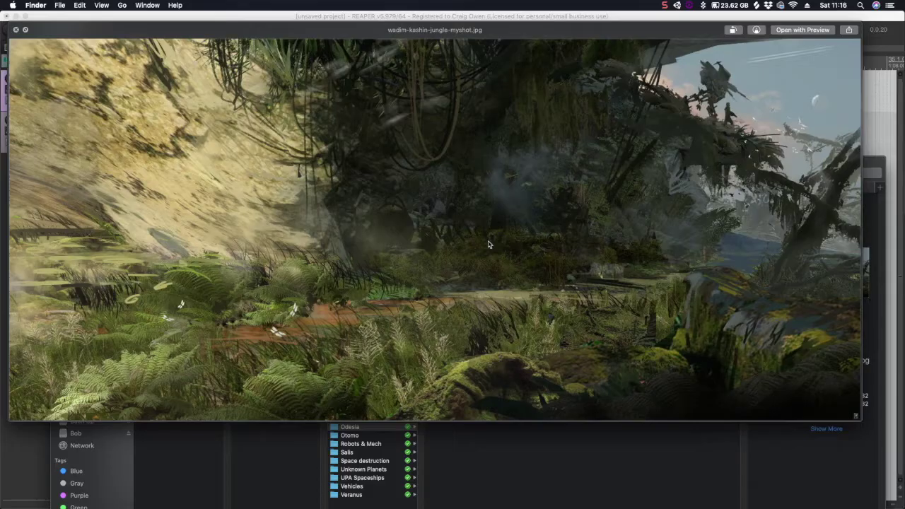
pyautogui.press('Up')
pyautogui.press('space')
pyautogui.moveTo(437, 233); pyautogui.dragTo(273, 92)
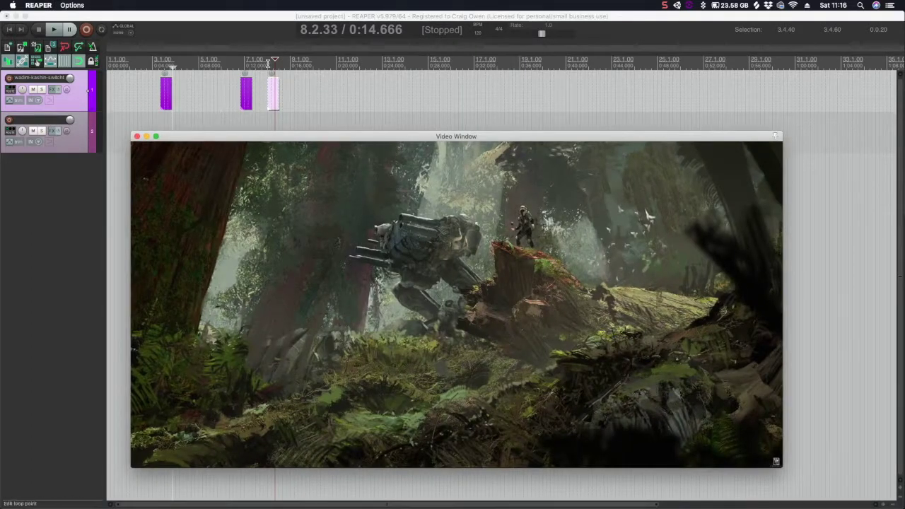
pyautogui.click(245, 62)
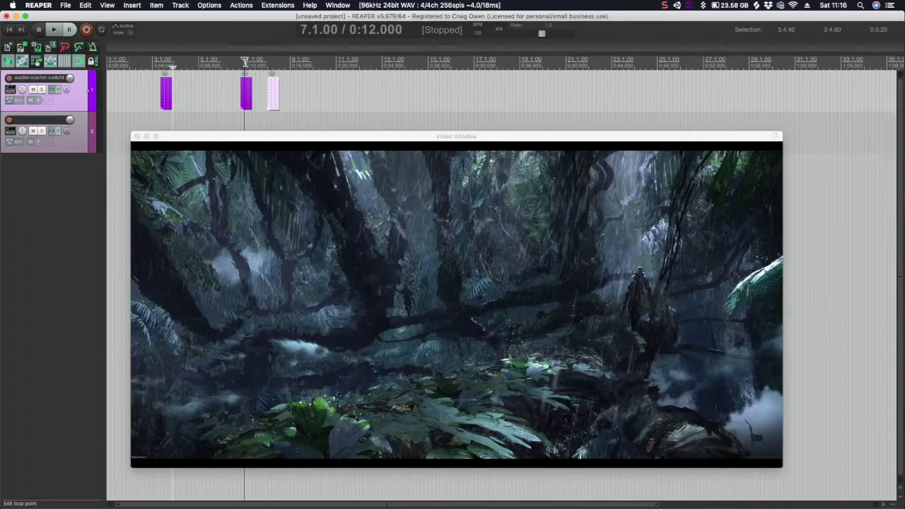
pyautogui.click(164, 64)
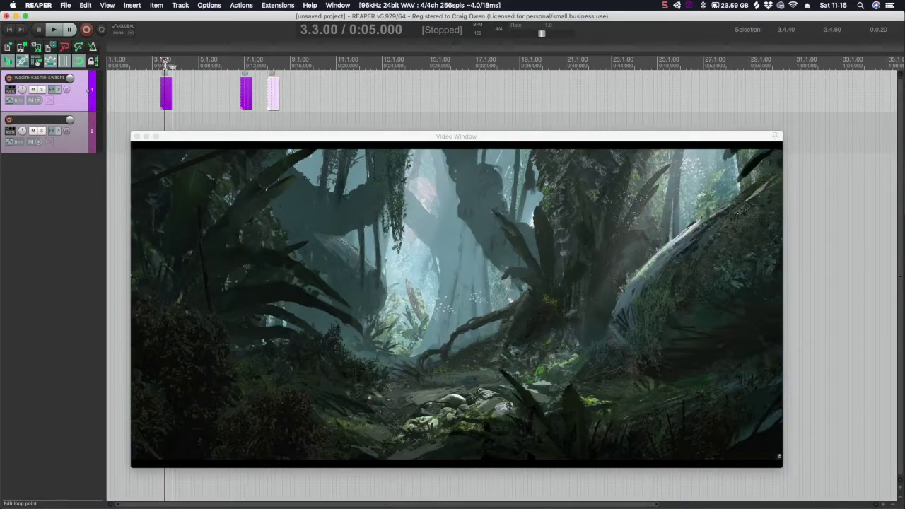
# Step: Arrange the three images end to end from the project start, extending each to 20 seconds
pyautogui.moveTo(162, 102); pyautogui.dragTo(218, 90)
pyautogui.rightClick(325, 87)
pyautogui.click(231, 90)
pyautogui.moveTo(221, 90); pyautogui.dragTo(345, 99)
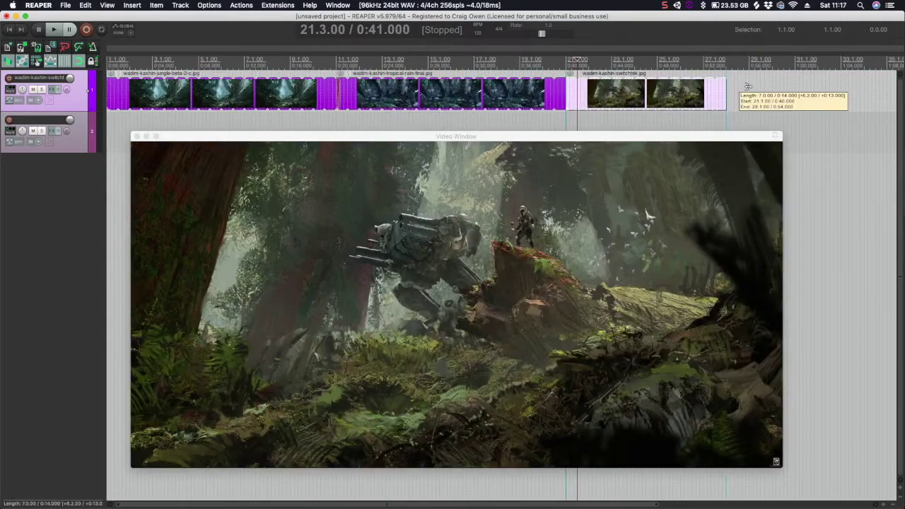
pyautogui.moveTo(727, 92); pyautogui.dragTo(794, 92)
# Step: Play across the cuts between the images to check that the picture changes
pyautogui.click(316, 62)
pyautogui.press('space')
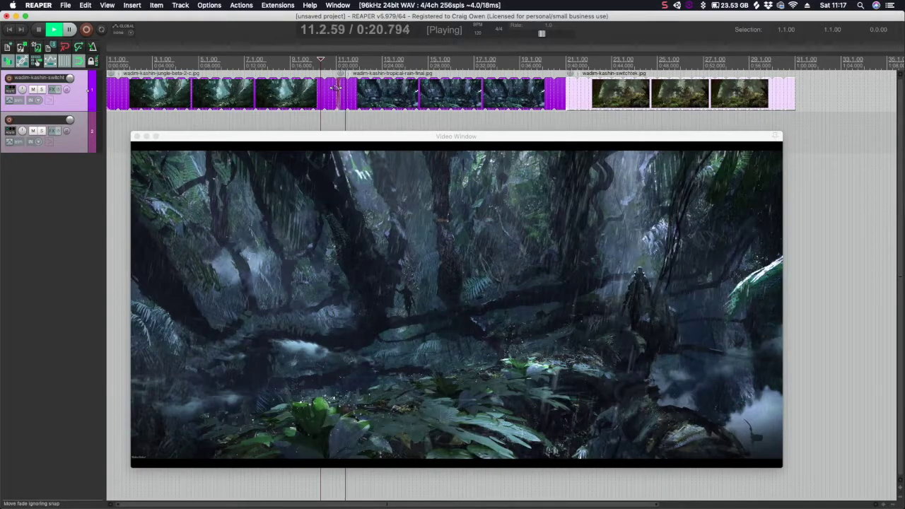
pyautogui.click(543, 63)
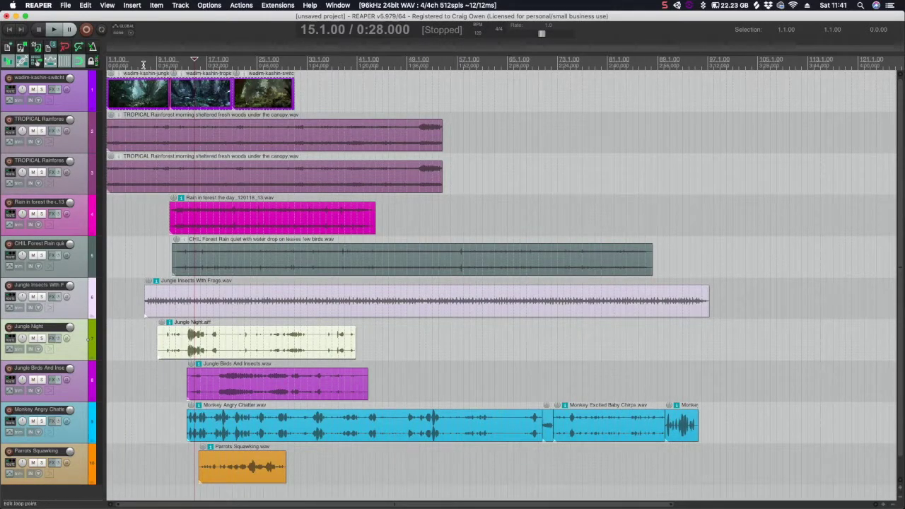
# Step: Audition the TROPICAL Rainforest, Rain in forest and CHIL Forest Rain clips, soloing their tracks against the images
pyautogui.click(145, 93)
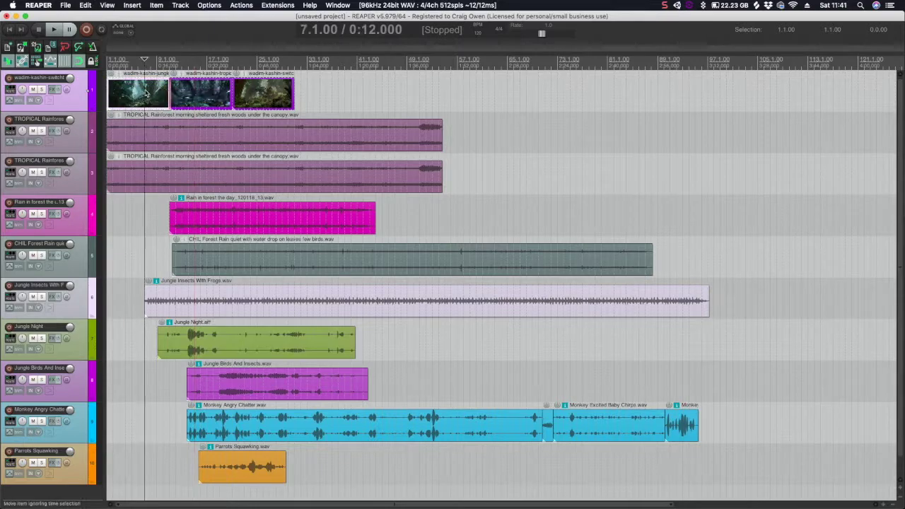
pyautogui.click(129, 138)
pyautogui.press('space')
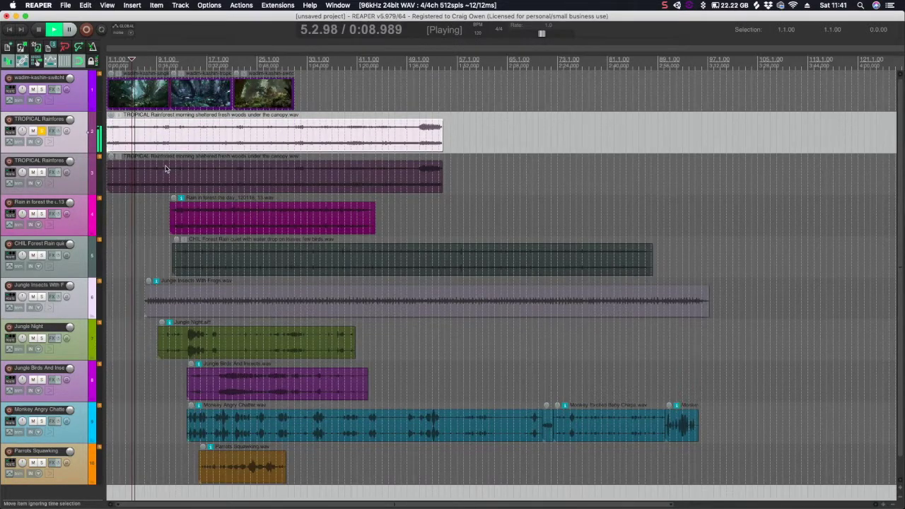
pyautogui.click(194, 216)
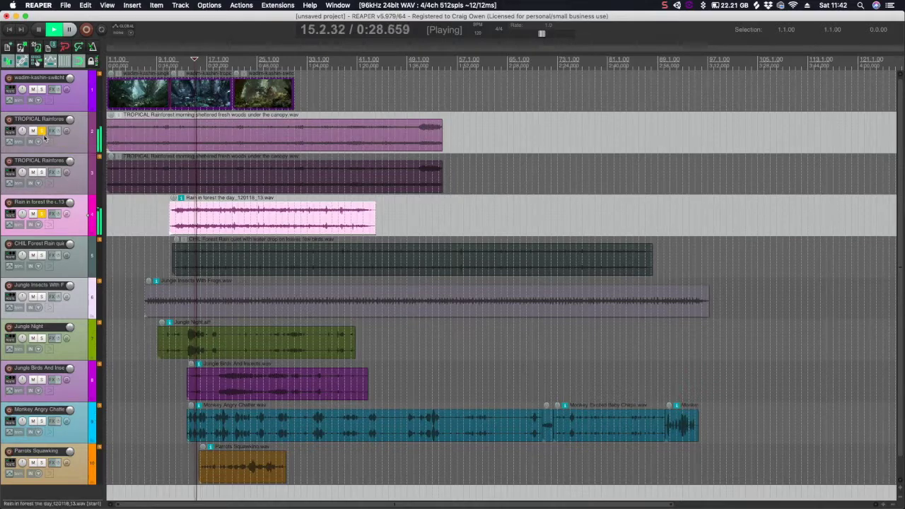
pyautogui.click(197, 141)
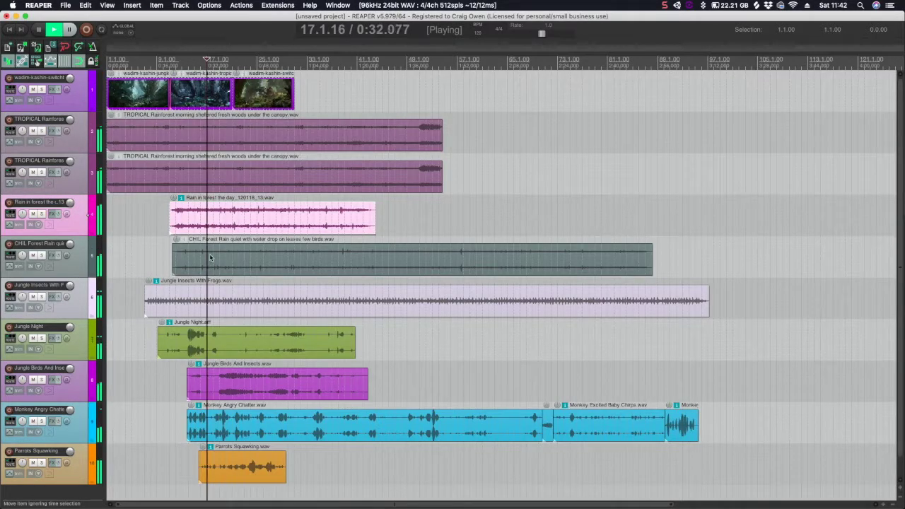
pyautogui.click(208, 264)
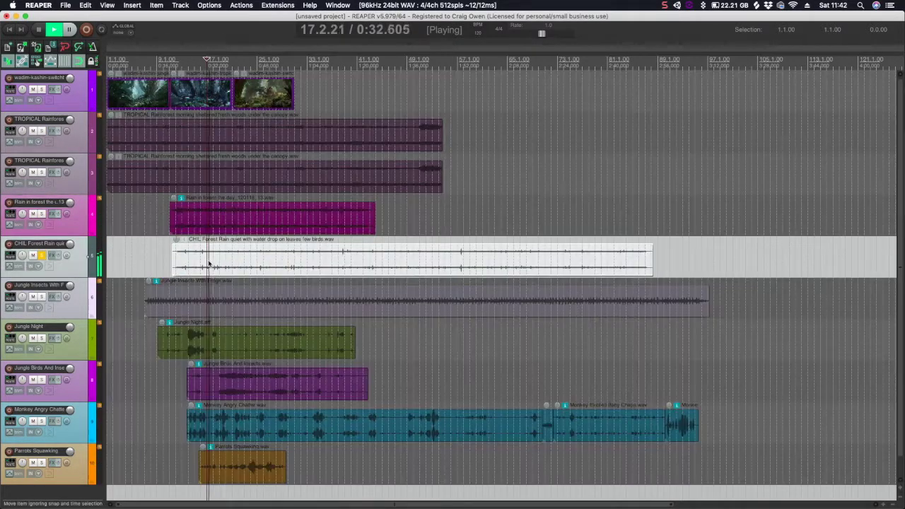
pyautogui.hotkey('ctrl', 'Down')
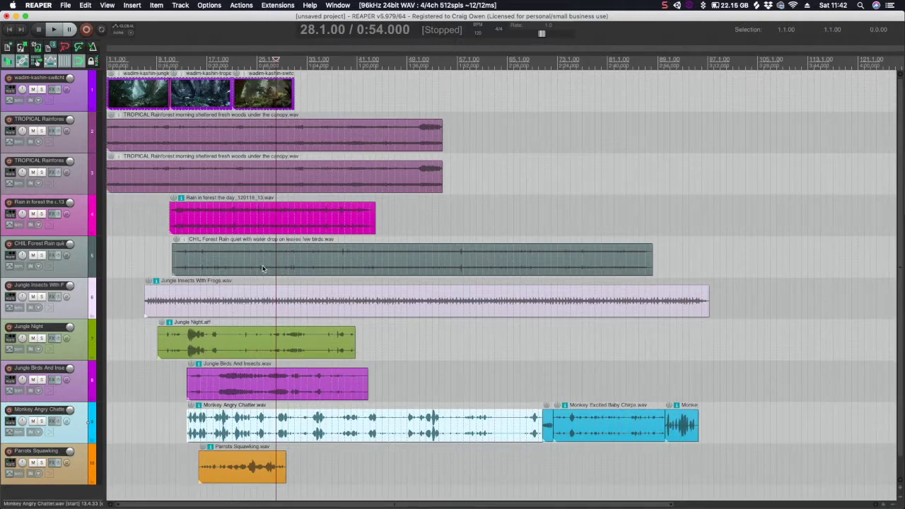
# Step: Toggle solo on and off for the Jungle Insects With Frogs, CHIL Forest Rain and Rain in forest tracks
pyautogui.click(176, 306)
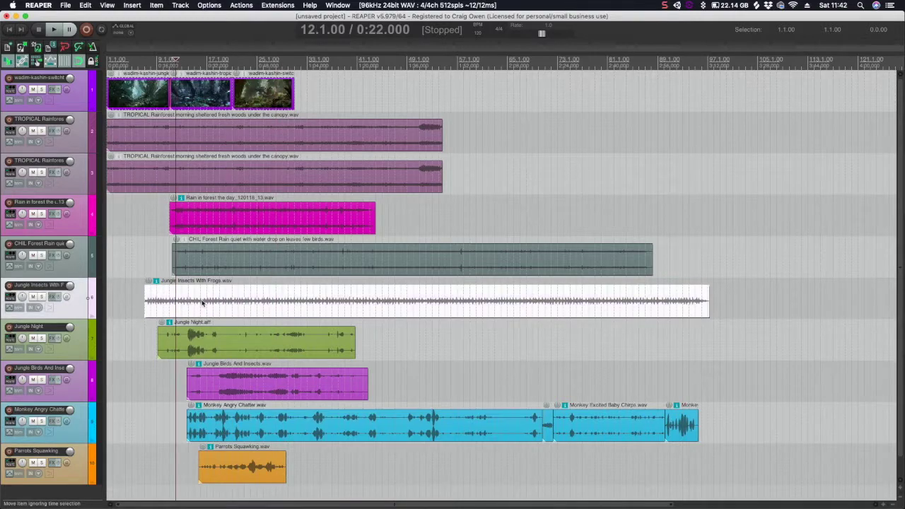
pyautogui.hotkey('alt', 's')
pyautogui.hotkey('alt', 's')
pyautogui.hotkey('alt', 's')
pyautogui.hotkey('alt', 's')
pyautogui.click(205, 258)
pyautogui.hotkey('alt', 's')
pyautogui.hotkey('alt', 's')
pyautogui.click(203, 225)
pyautogui.hotkey('alt', 's')
pyautogui.hotkey('alt', 's')
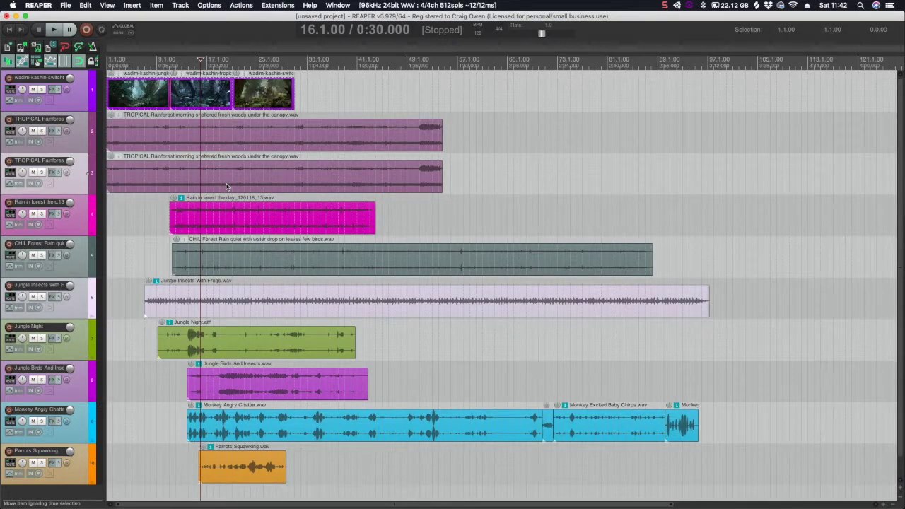
# Step: Look up the solo shortcut in the Actions list by searching for its key combination
pyautogui.click(237, 5)
pyautogui.click(247, 16)
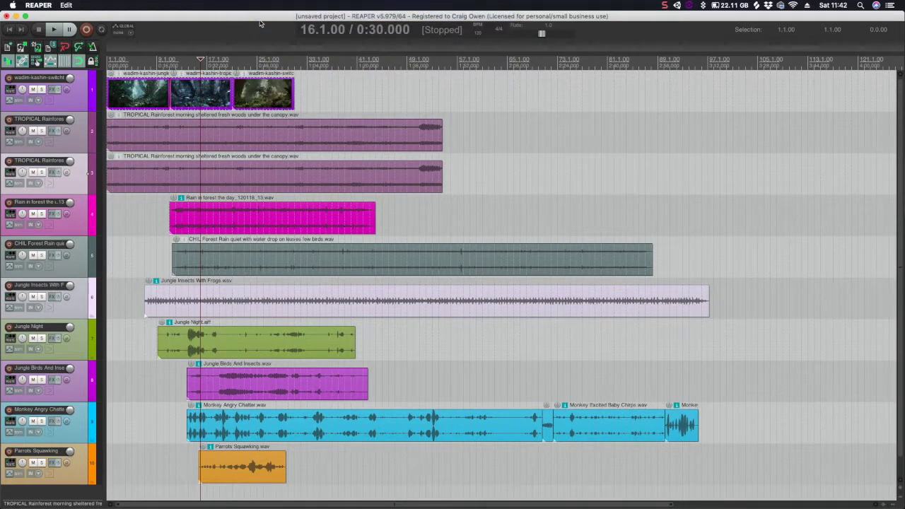
pyautogui.click(422, 140)
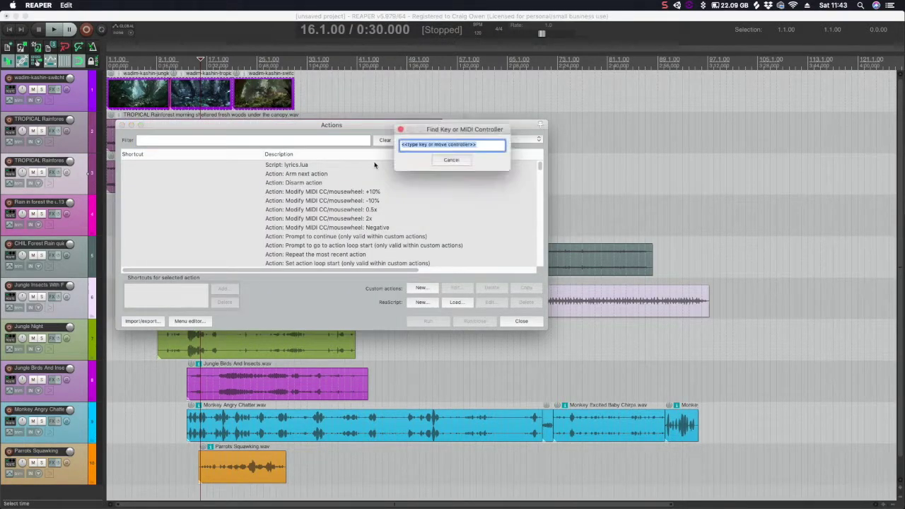
pyautogui.hotkey('shift', 's')
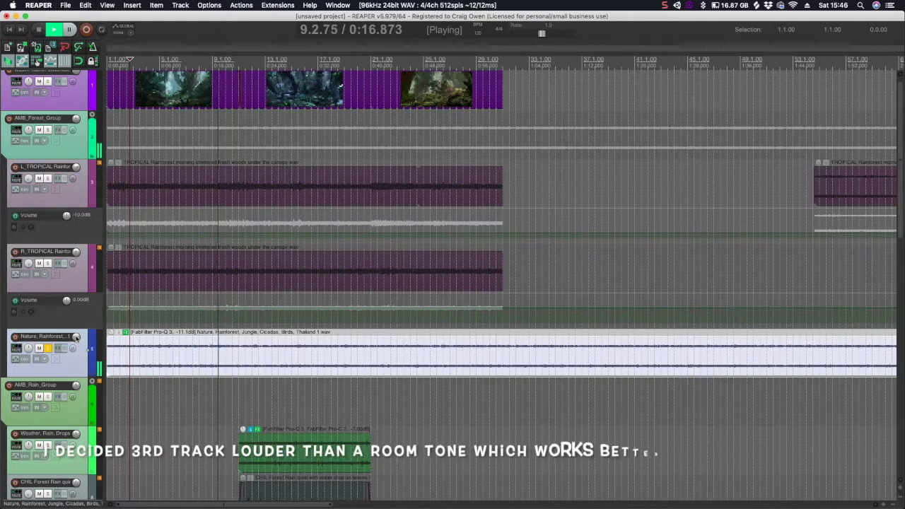
# Step: Audition the soloed Nature, Rainforest track under the third image with the video window shown, and stop playback
pyautogui.moveTo(76, 338)
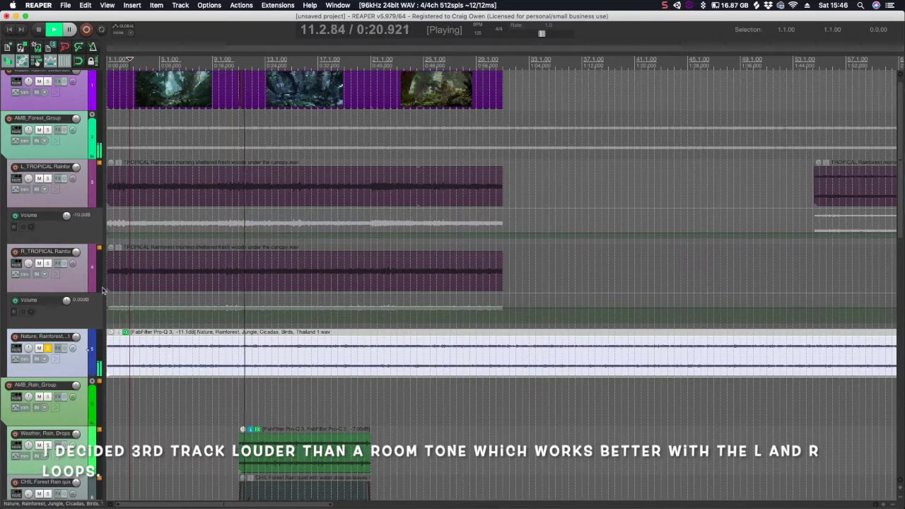
pyautogui.scroll(1, 106, 283)
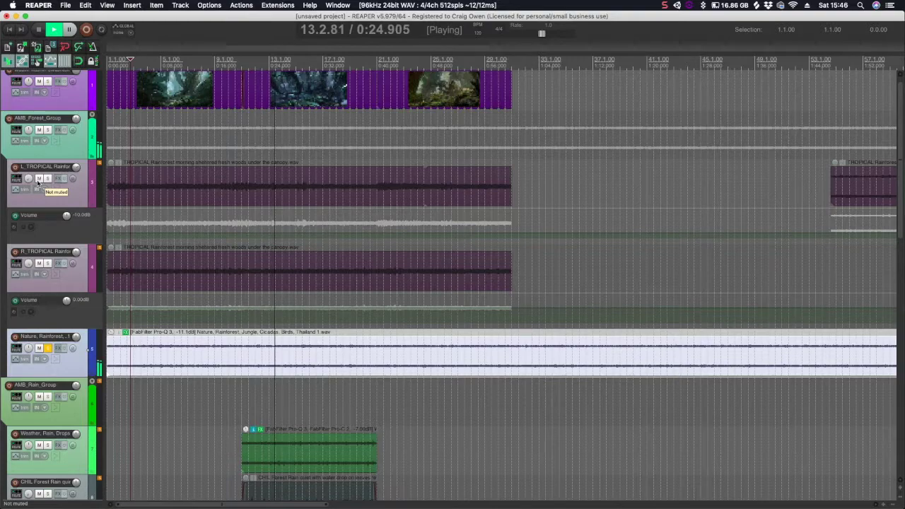
pyautogui.click(454, 146)
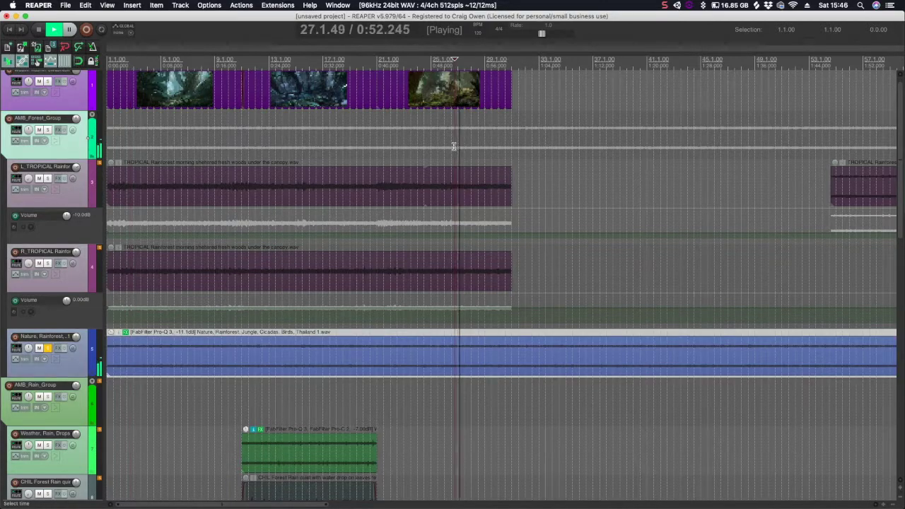
pyautogui.press('super+shift+v')
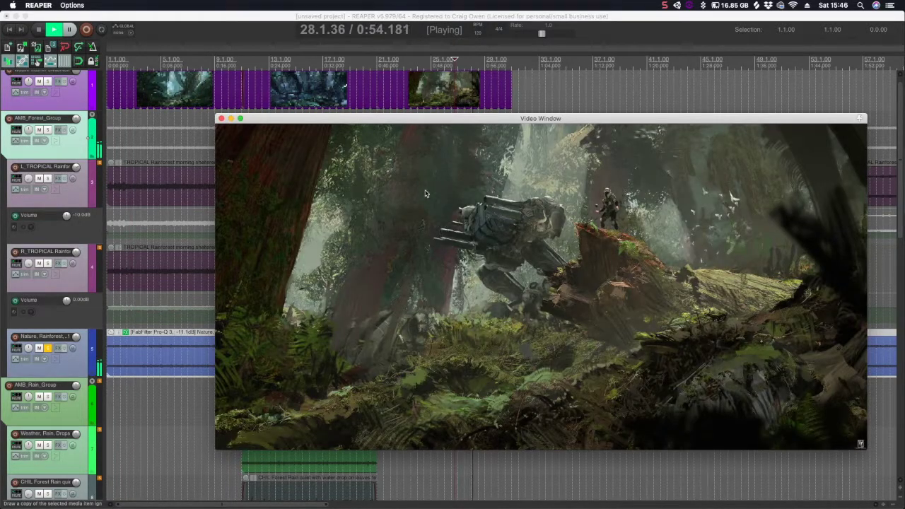
pyautogui.press('space')
# Step: Solo the L_TROPICAL and R_TROPICAL tracks with the Nature track and play them from about 0:07 under the first image
pyautogui.click(156, 144)
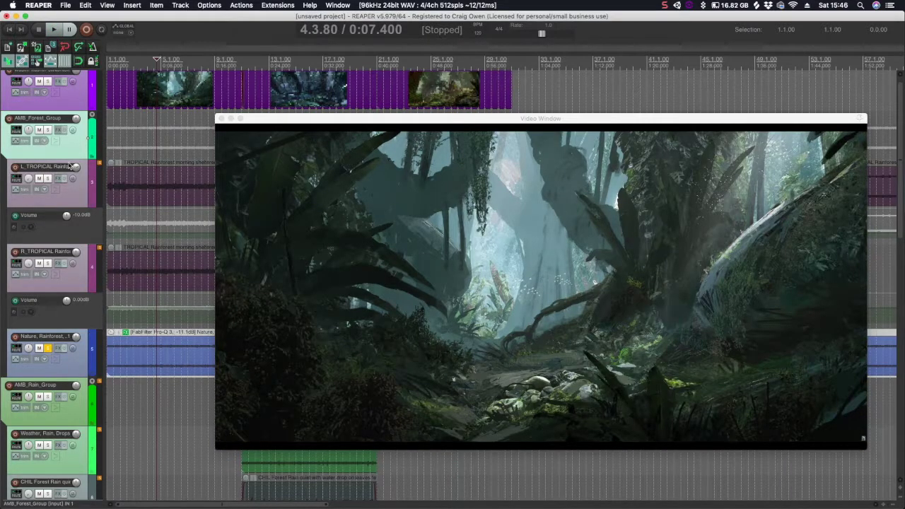
pyautogui.click(45, 179)
pyautogui.press('space')
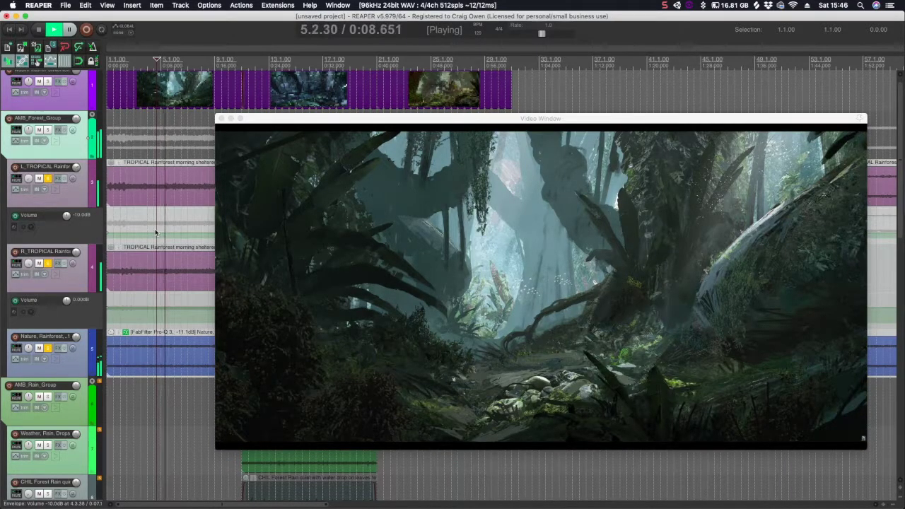
pyautogui.moveTo(344, 118); pyautogui.dragTo(293, 126)
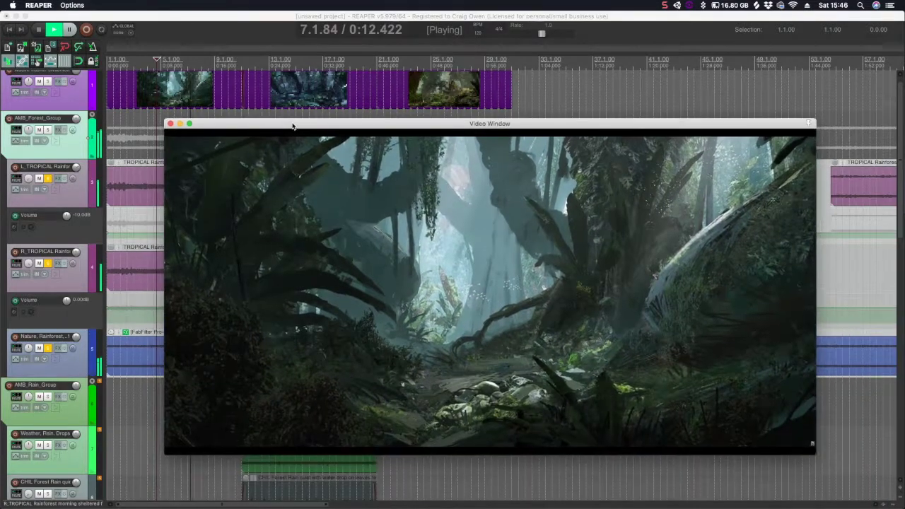
pyautogui.press('space')
# Step: Move the spare TROPICAL Rainforest clip on the L_TROPICAL track earlier, to about 1:04
pyautogui.click(181, 185)
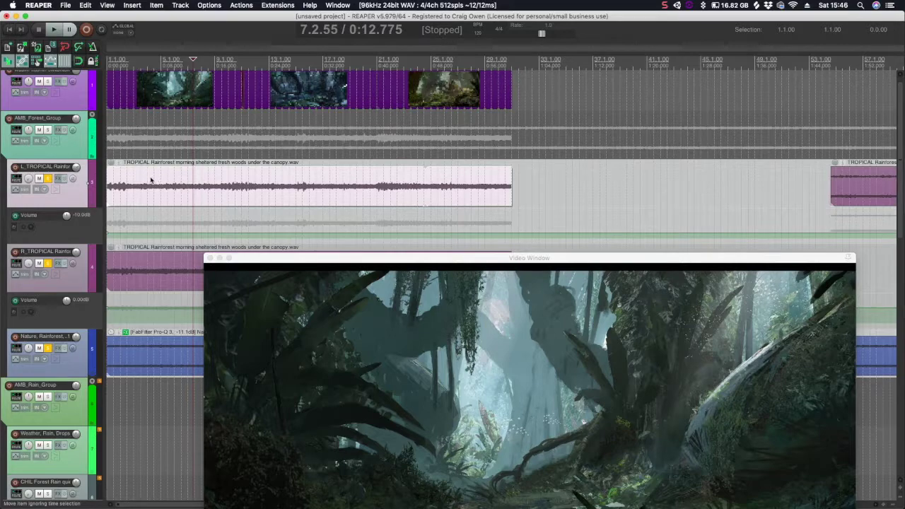
pyautogui.click(159, 272)
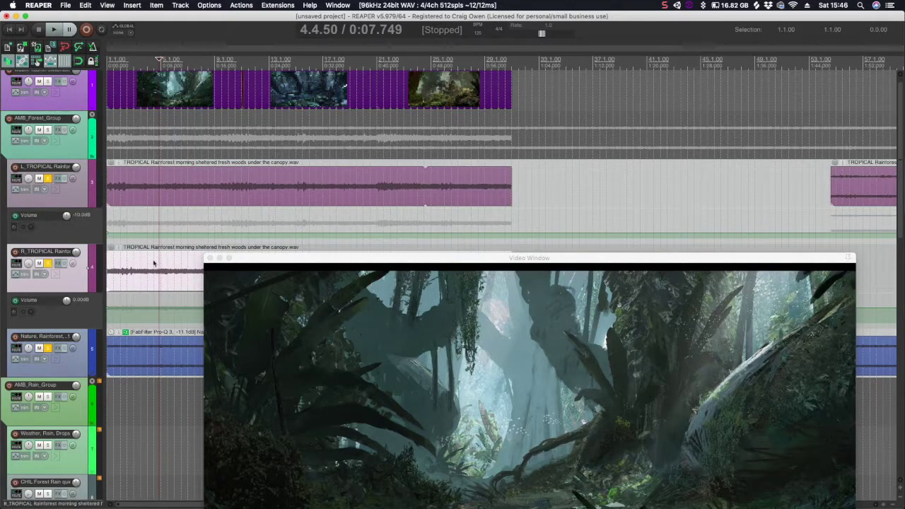
pyautogui.moveTo(848, 190); pyautogui.dragTo(433, 190)
pyautogui.click(595, 188)
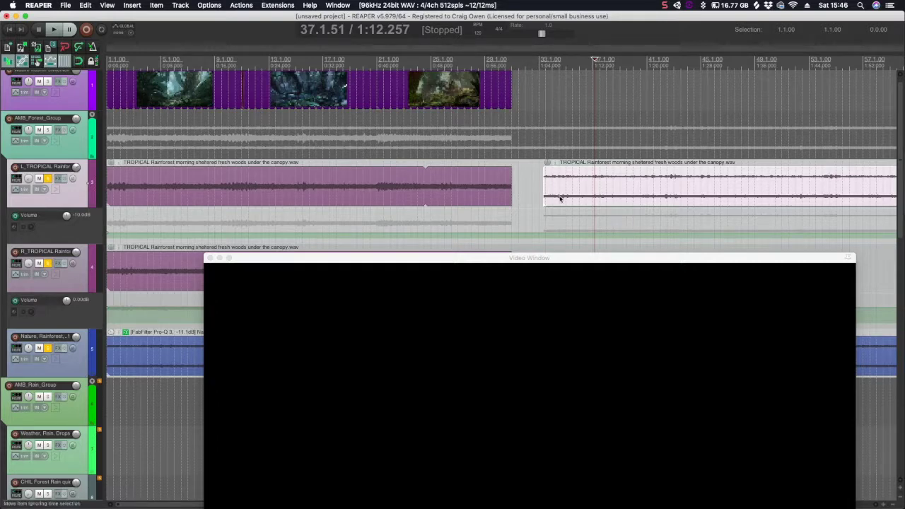
# Step: Inspect the channel mode options in the item properties of the spare TROPICAL Rainforest clip, leaving them unchanged
pyautogui.rightClick(592, 189)
pyautogui.click(566, 188)
pyautogui.doubleClick(565, 187)
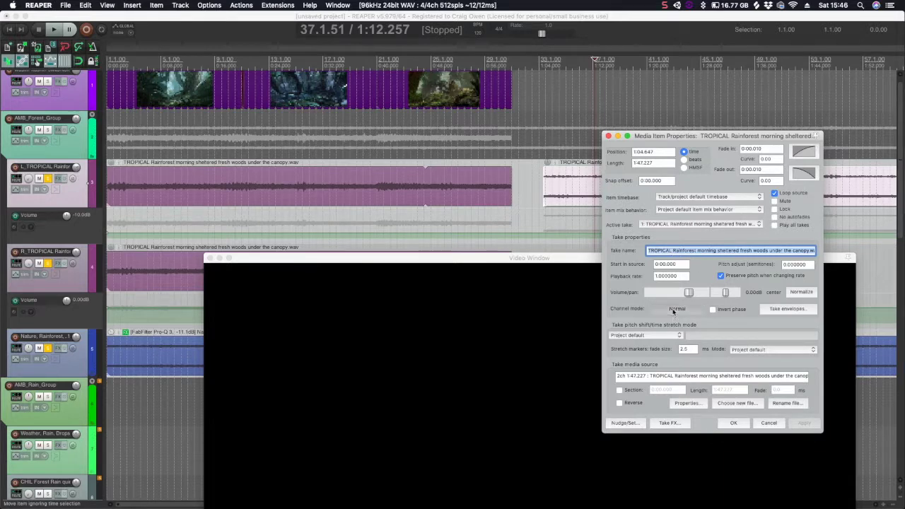
pyautogui.click(673, 309)
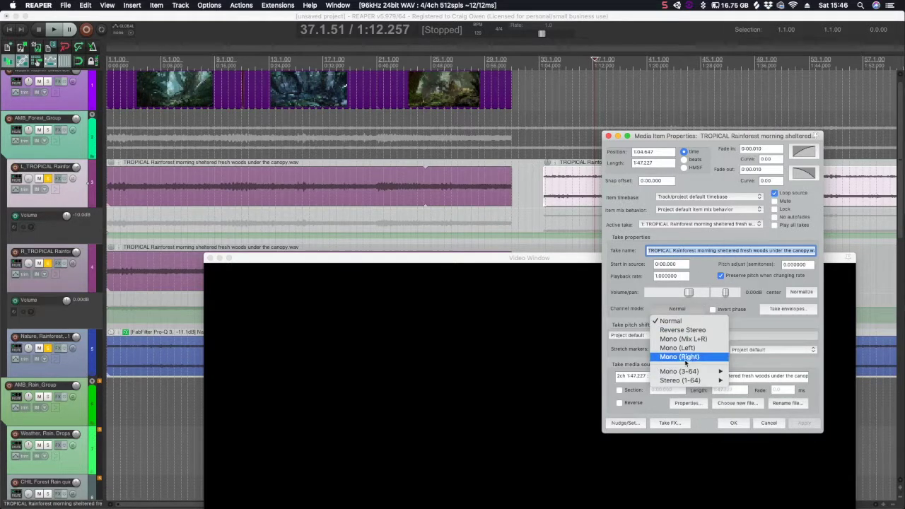
pyautogui.click(546, 210)
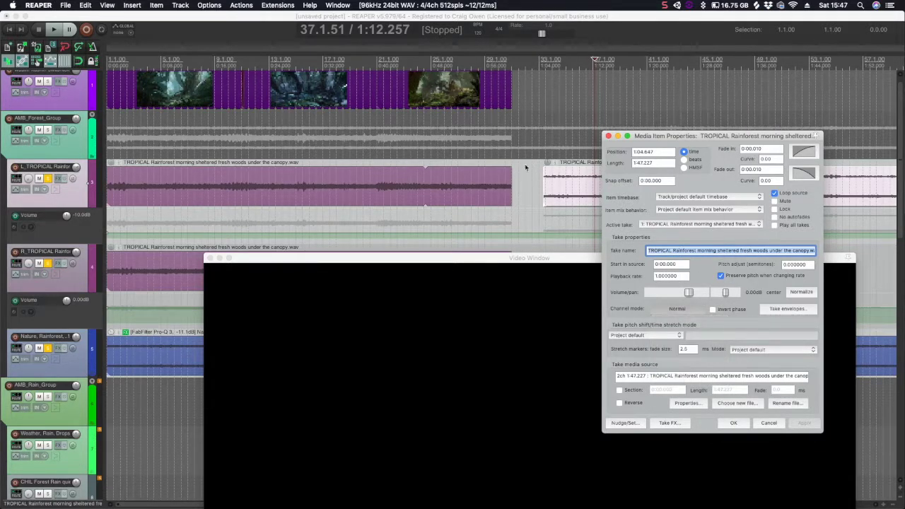
pyautogui.click(608, 136)
# Step: Play the L_TROPICAL and R_TROPICAL tracks from the start under the first image, moving the video window clear of the tracks
pyautogui.moveTo(418, 259); pyautogui.dragTo(536, 333)
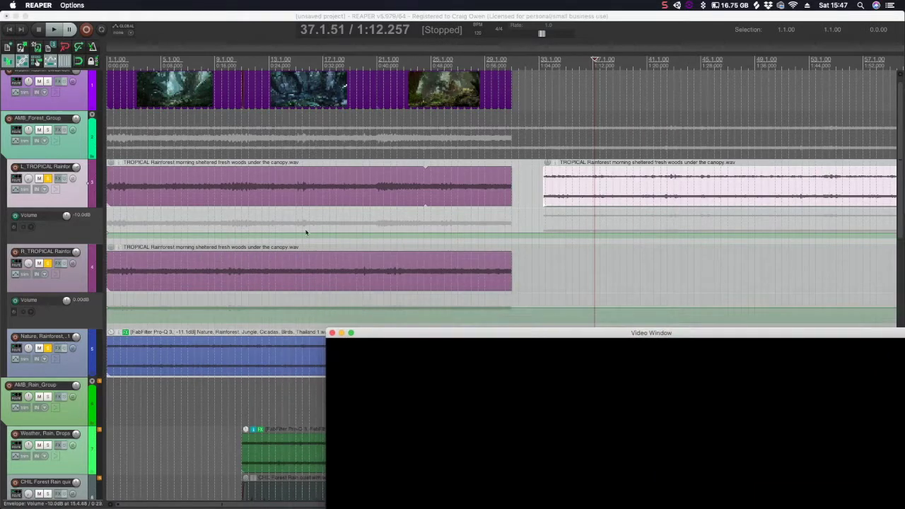
pyautogui.click(148, 186)
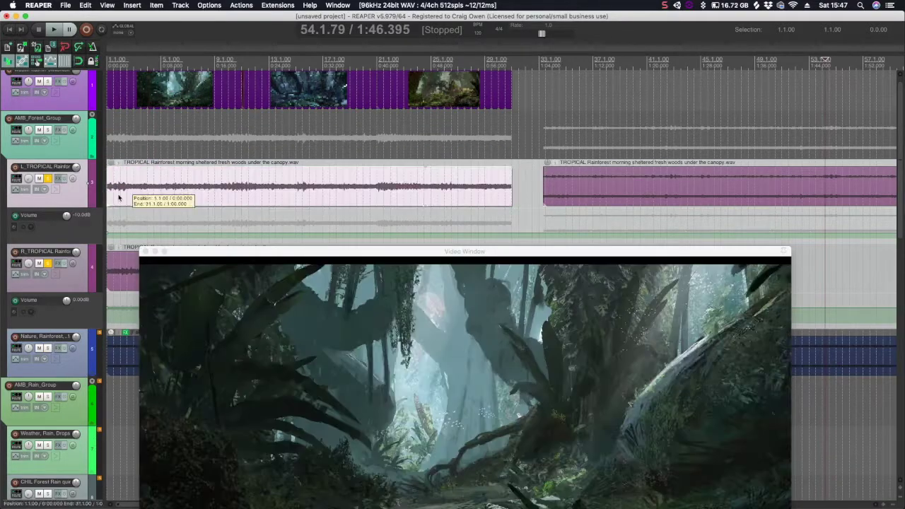
pyautogui.click(119, 187)
pyautogui.press('space')
pyautogui.moveTo(218, 265); pyautogui.dragTo(356, 141)
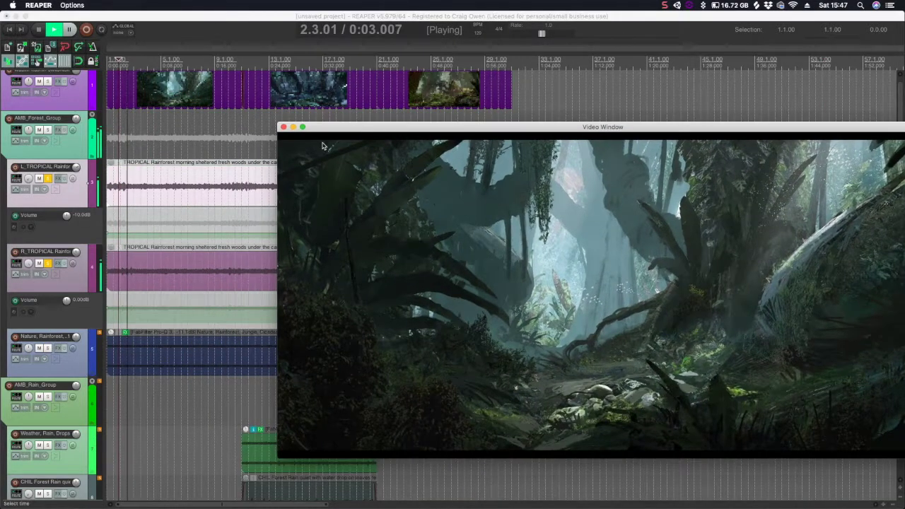
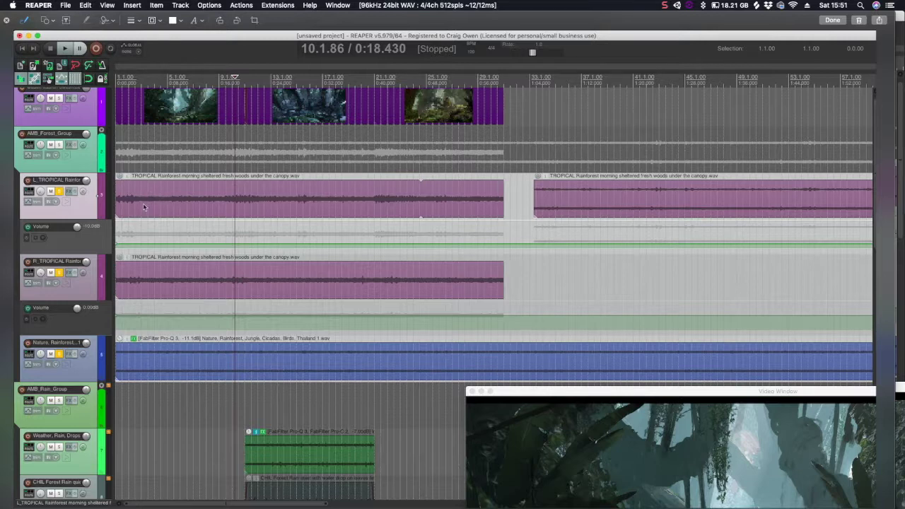
# Step: Annotate the screenshot with three crossed horizontal lines over the first half of the L_TROPICAL clip and three over the R_TROPICAL clip
pyautogui.moveTo(125, 201); pyautogui.dragTo(180, 197)
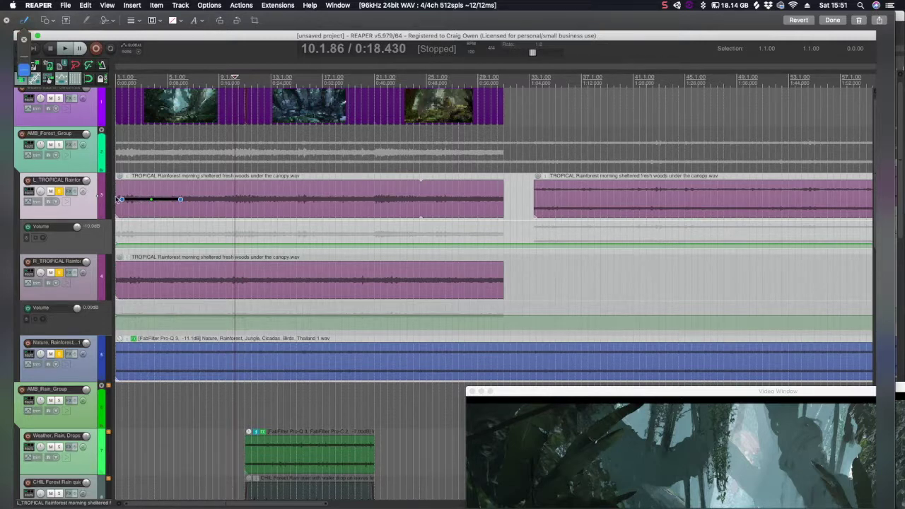
pyautogui.click(132, 197)
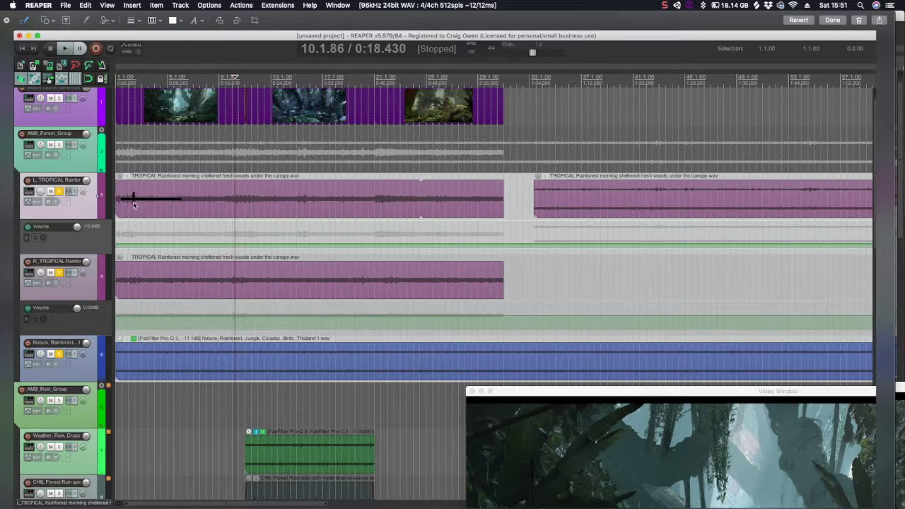
pyautogui.click(132, 204)
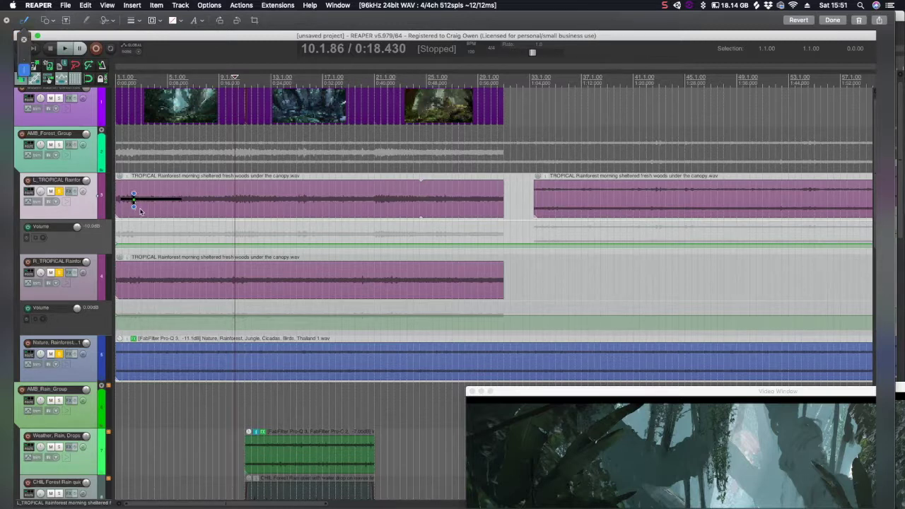
pyautogui.click(181, 201)
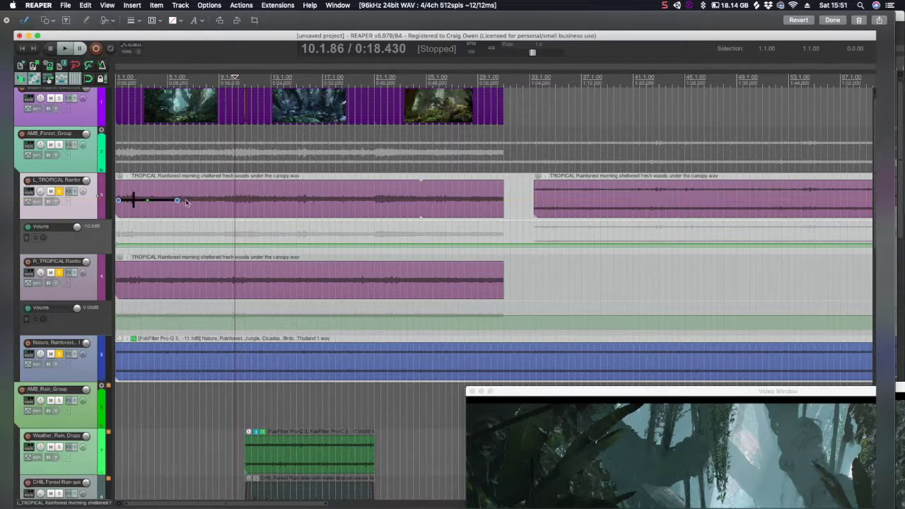
pyautogui.moveTo(181, 201)
pyautogui.mouseDown()
pyautogui.moveTo(221, 203)
pyautogui.moveTo(188, 205)
pyautogui.mouseUp()
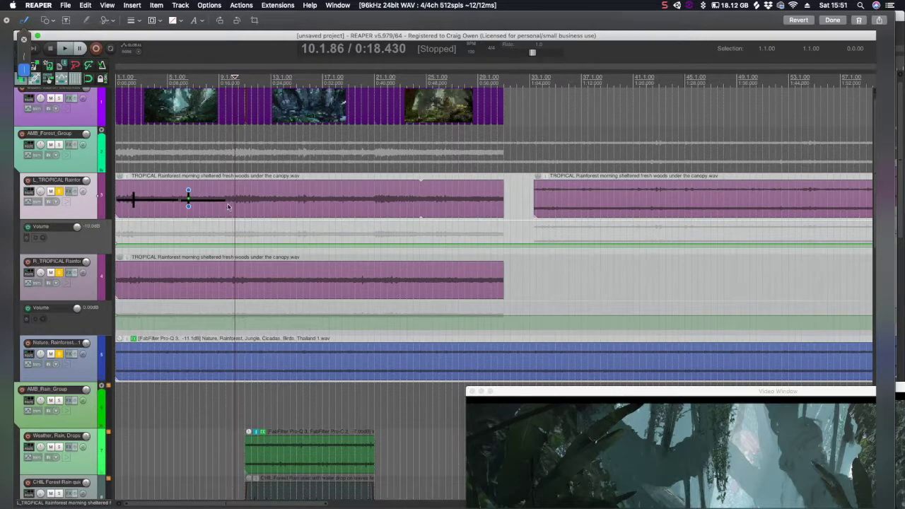
pyautogui.moveTo(234, 201)
pyautogui.mouseDown()
pyautogui.moveTo(288, 201)
pyautogui.moveTo(241, 207)
pyautogui.mouseUp()
pyautogui.moveTo(120, 278)
pyautogui.mouseDown()
pyautogui.moveTo(291, 278)
pyautogui.moveTo(270, 283)
pyautogui.mouseUp()
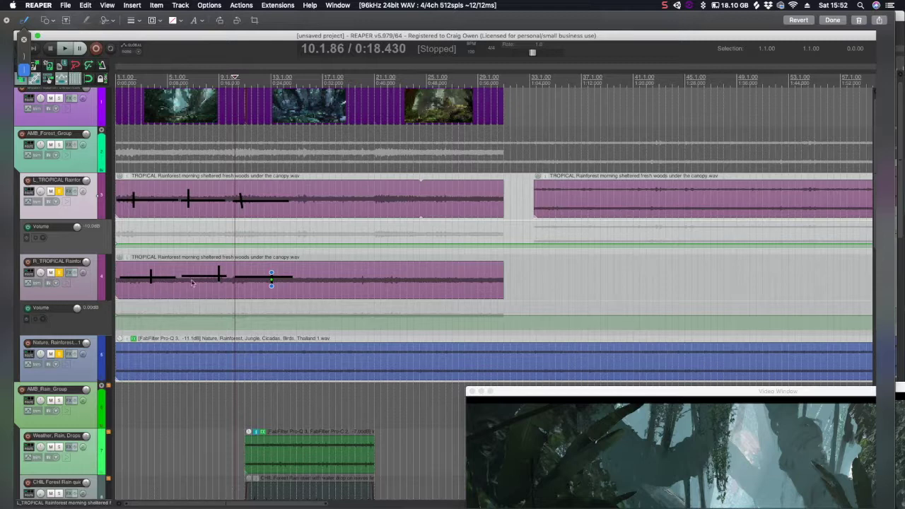
# Step: Annotate the second half of the clips with two long crossed lines on L_TROPICAL and five short ones on R_TROPICAL
pyautogui.moveTo(308, 203); pyautogui.dragTo(475, 202)
pyautogui.moveTo(312, 279); pyautogui.dragTo(473, 277)
pyautogui.moveTo(316, 192); pyautogui.dragTo(316, 213)
pyautogui.moveTo(405, 191); pyautogui.dragTo(405, 214)
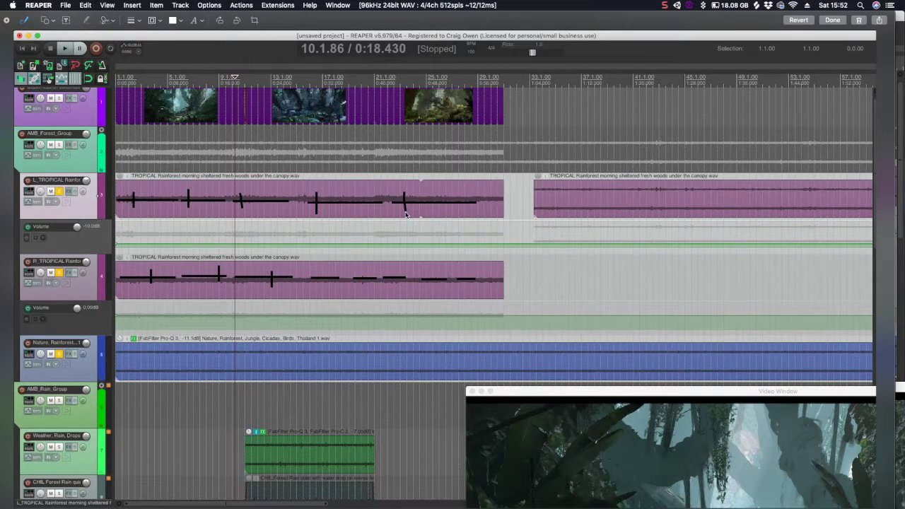
pyautogui.moveTo(334, 268)
pyautogui.mouseDown()
pyautogui.moveTo(335, 281)
pyautogui.moveTo(371, 277)
pyautogui.moveTo(371, 286)
pyautogui.moveTo(402, 276)
pyautogui.moveTo(470, 283)
pyautogui.mouseUp()
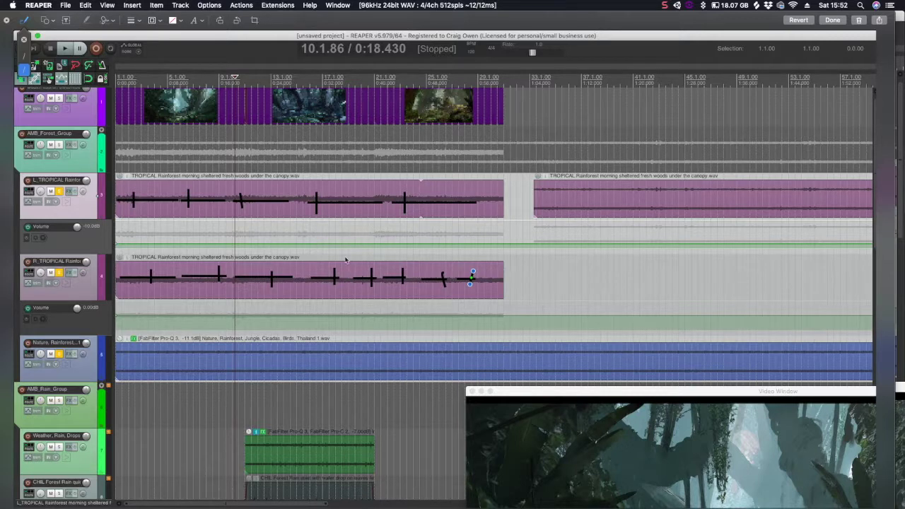
# Step: Annotate the Nature, Rainforest clip with one long horizontal line crossed by four vertical marks
pyautogui.moveTo(130, 363); pyautogui.dragTo(508, 360)
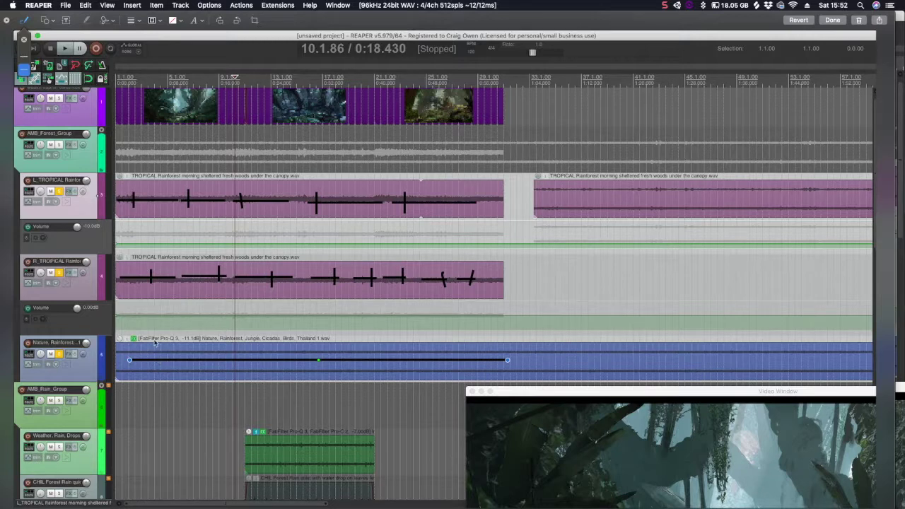
pyautogui.moveTo(164, 356); pyautogui.dragTo(168, 364)
pyautogui.moveTo(276, 354); pyautogui.dragTo(276, 368)
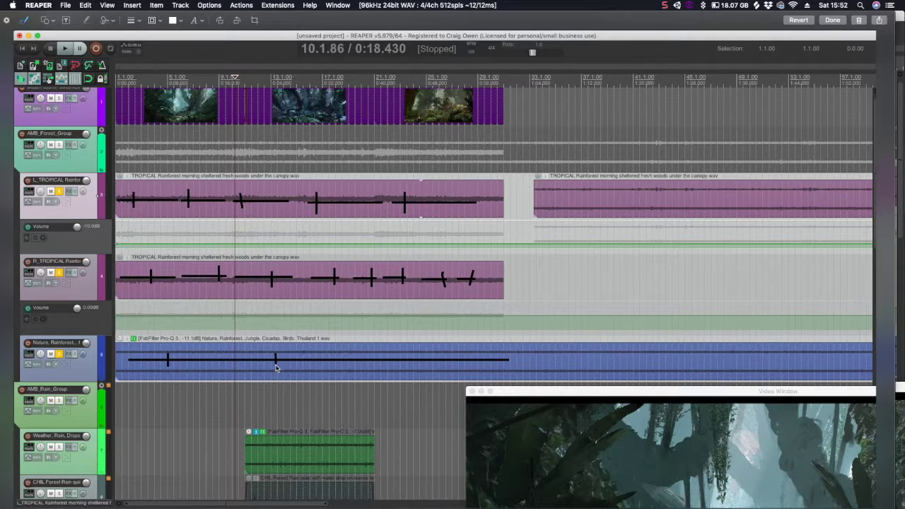
pyautogui.moveTo(386, 354); pyautogui.dragTo(387, 366)
pyautogui.moveTo(452, 353); pyautogui.dragTo(452, 366)
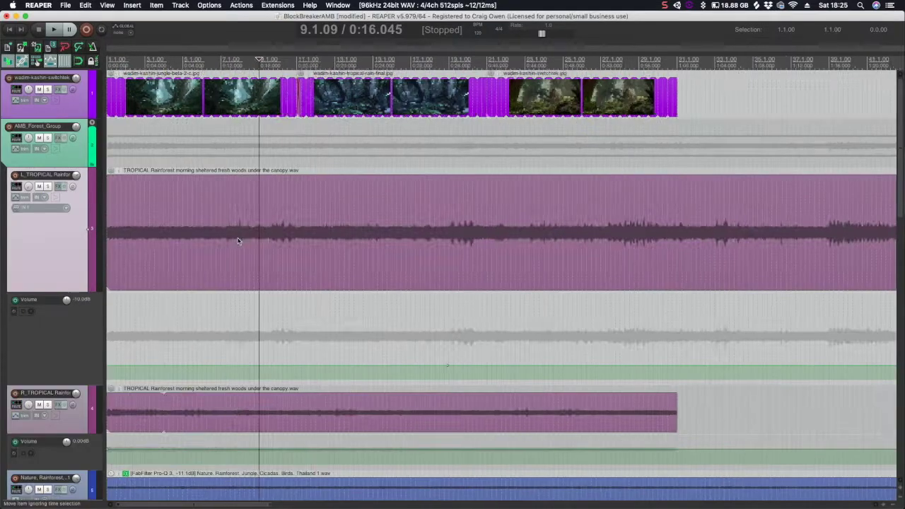
# Step: Split the L_TROPICAL clip at a zero crossing near 0:16 and pull the later piece slightly away from the split
pyautogui.scroll(2, 283, 250)
pyautogui.scroll(8, 502, 244)
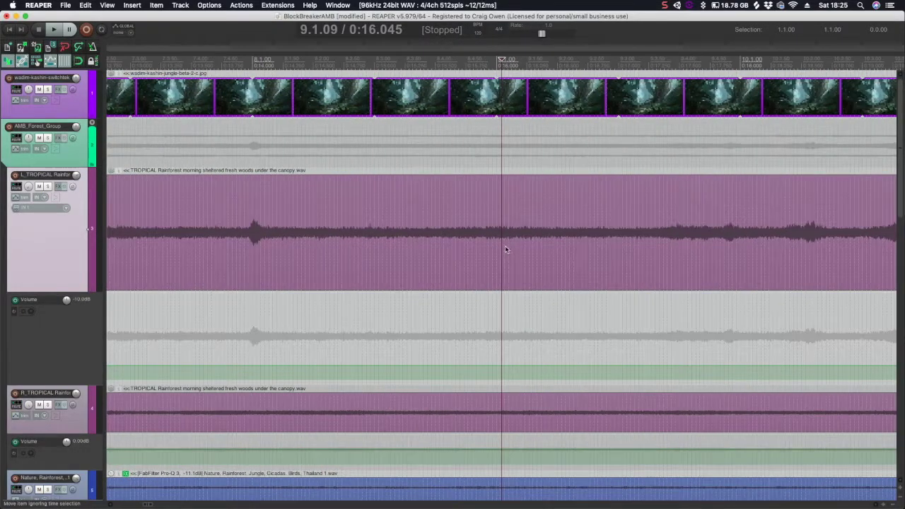
pyautogui.scroll(10, 505, 245)
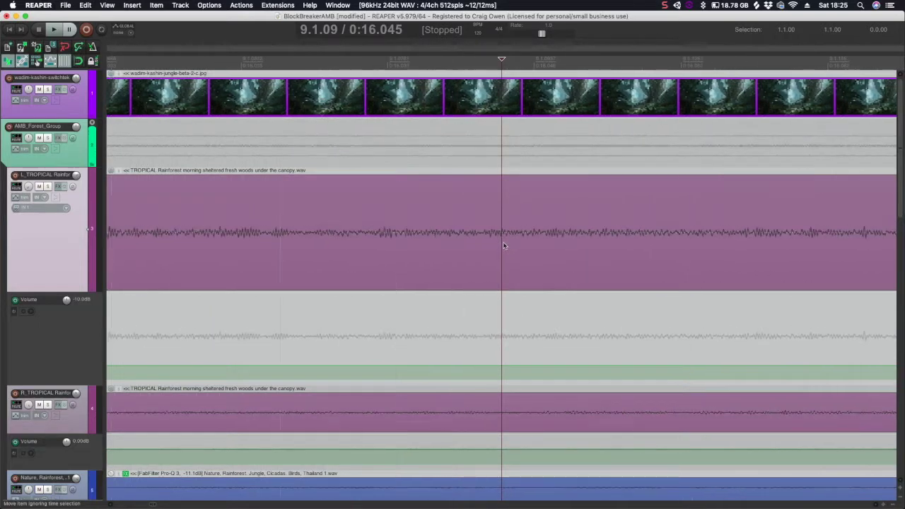
pyautogui.scroll(4, 503, 242)
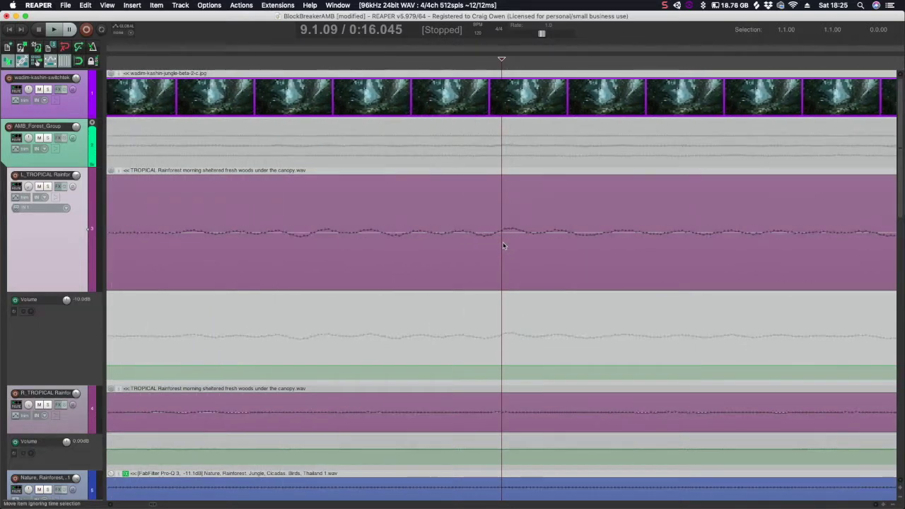
pyautogui.click(507, 222)
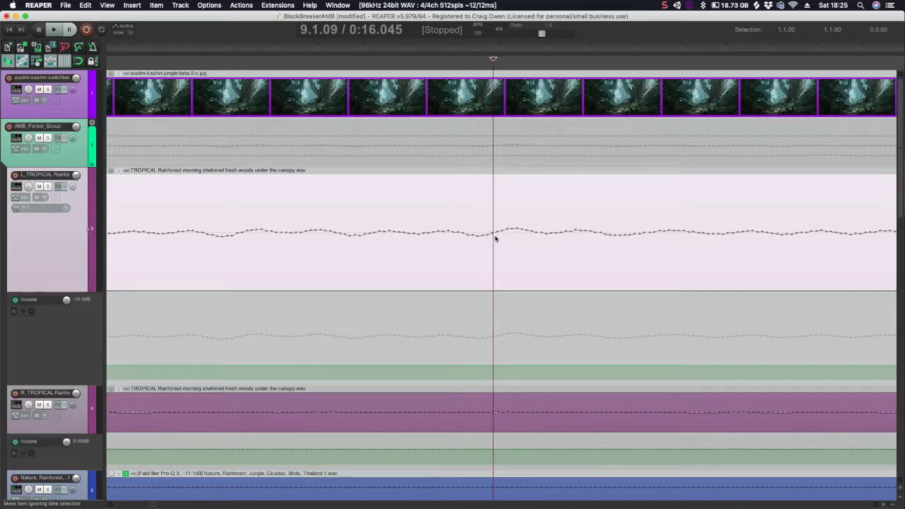
pyautogui.click(493, 238)
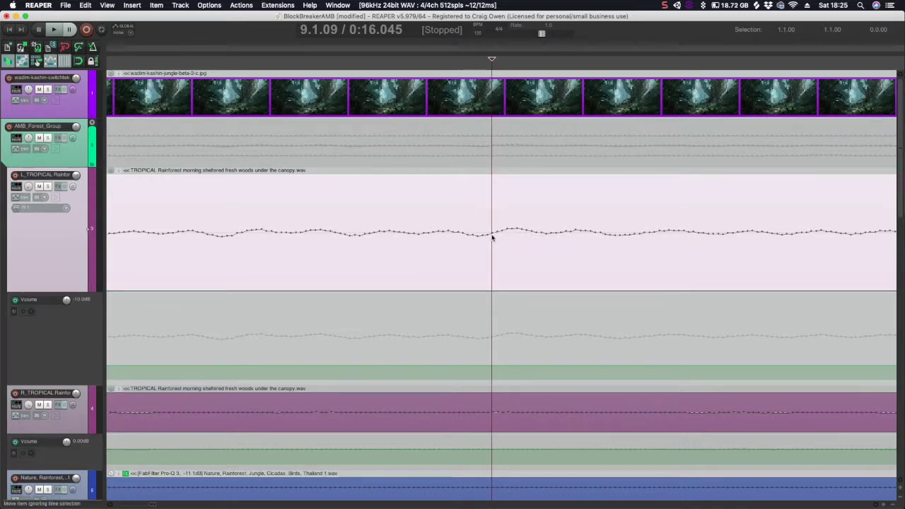
pyautogui.press('s')
pyautogui.moveTo(492, 238); pyautogui.dragTo(529, 254)
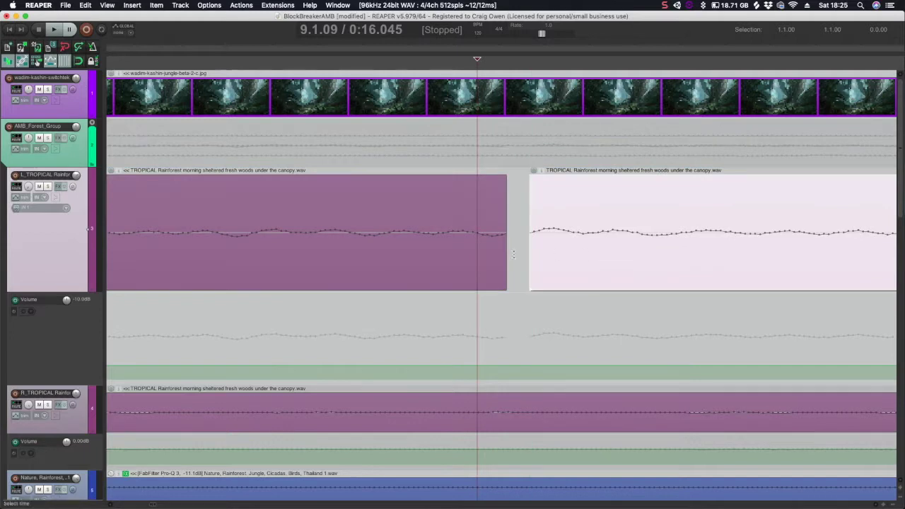
# Step: Move the opening piece of the split L_TROPICAL clip to its end with an overlapping crossfade, and audition the join from about 1:17
pyautogui.hotkey('shift', '`')
pyautogui.moveTo(132, 228); pyautogui.dragTo(336, 232)
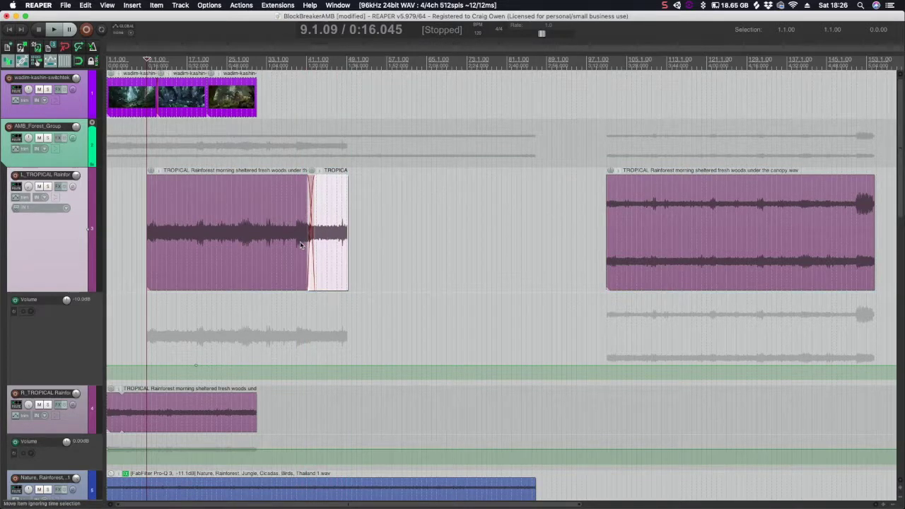
pyautogui.click(300, 245)
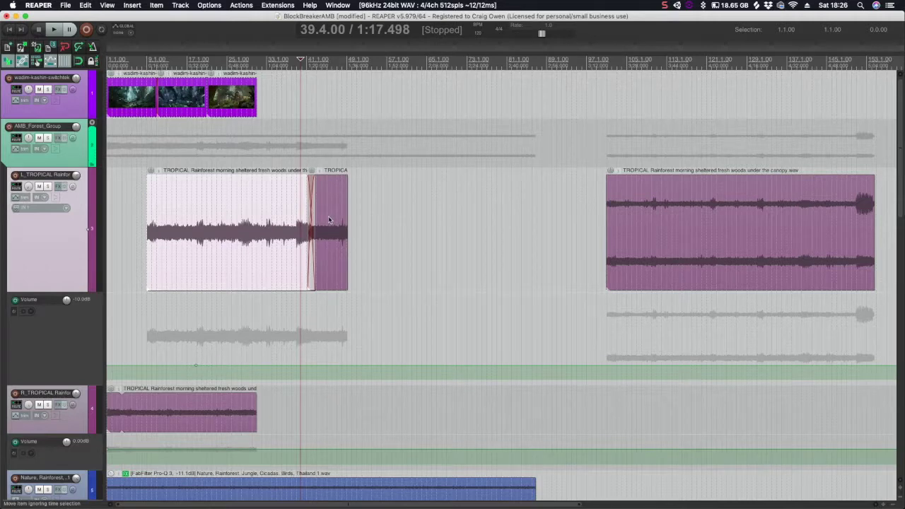
pyautogui.press('space')
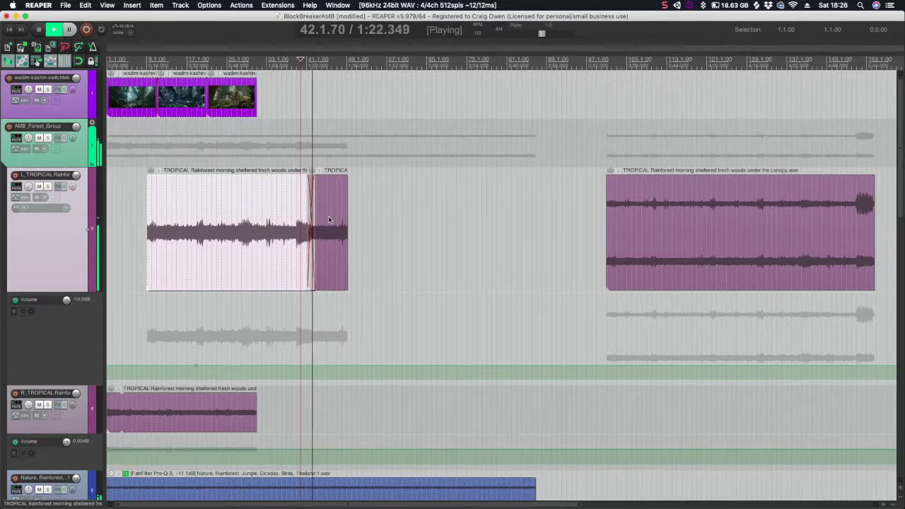
pyautogui.press('space')
# Step: Try duplicating the two crossfaded L_TROPICAL pieces end to end to audition the loop point from about 1:34
pyautogui.click(328, 216)
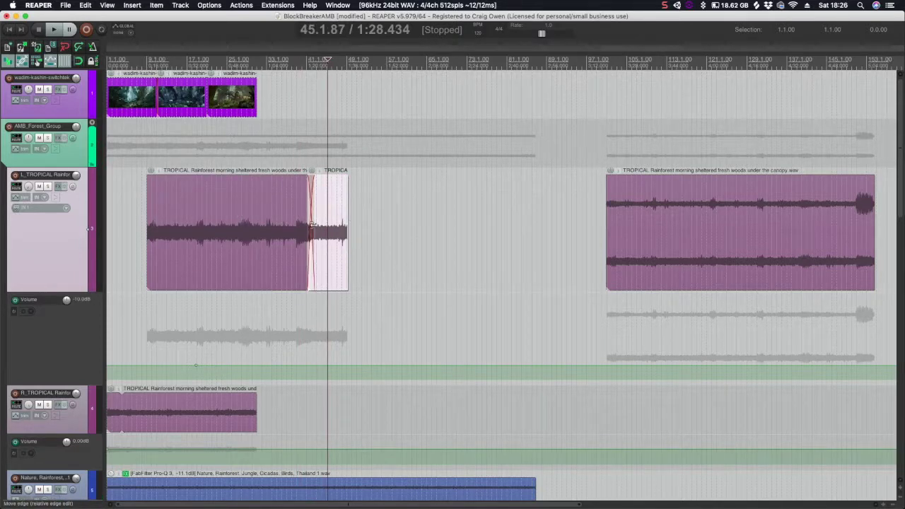
pyautogui.keyDown('shift'); pyautogui.click(248, 225); pyautogui.keyUp('shift')
pyautogui.press('super+d')
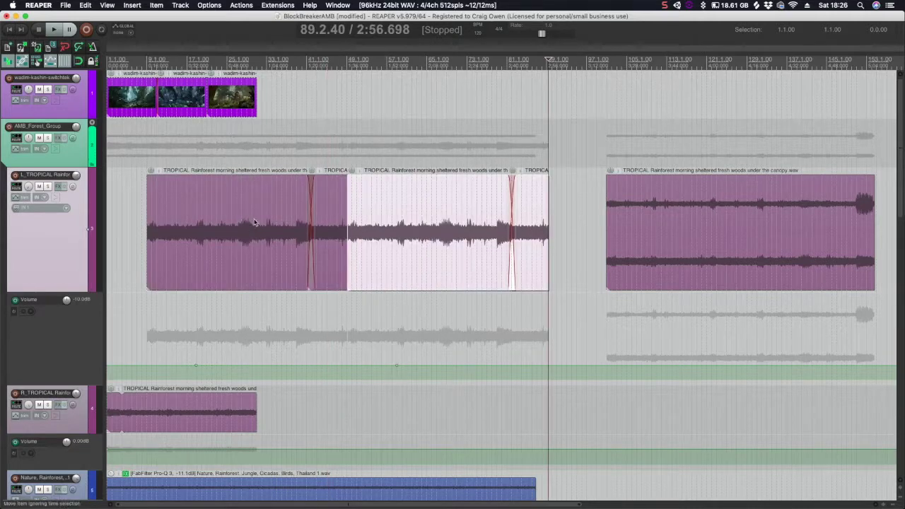
pyautogui.click(342, 202)
pyautogui.press('space')
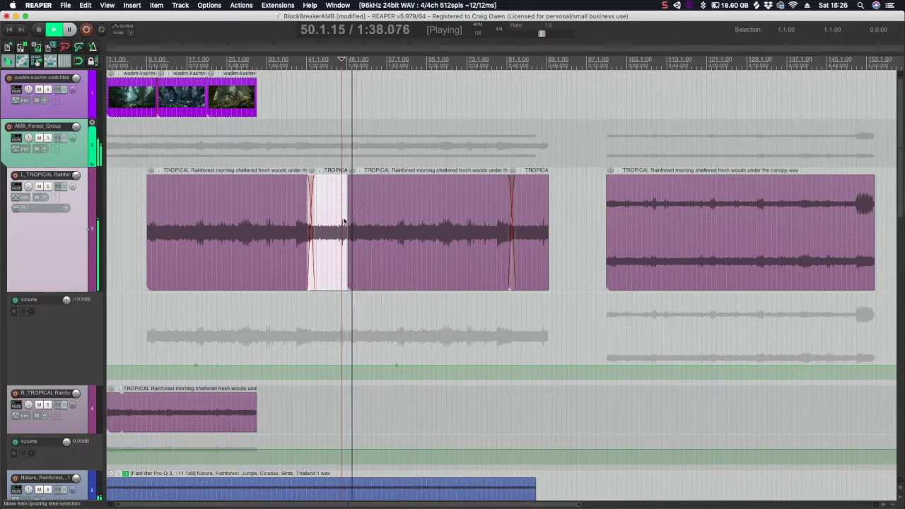
pyautogui.press('space')
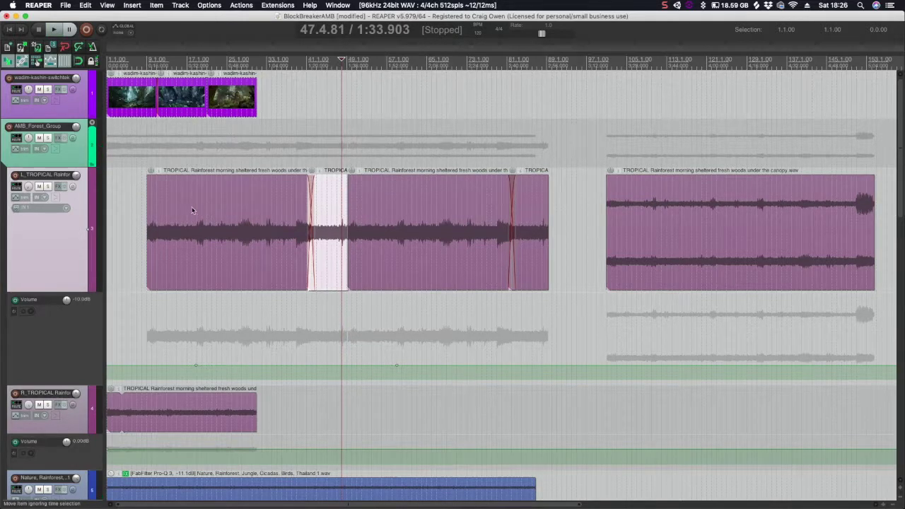
pyautogui.press('super+z')
pyautogui.press('super+z')
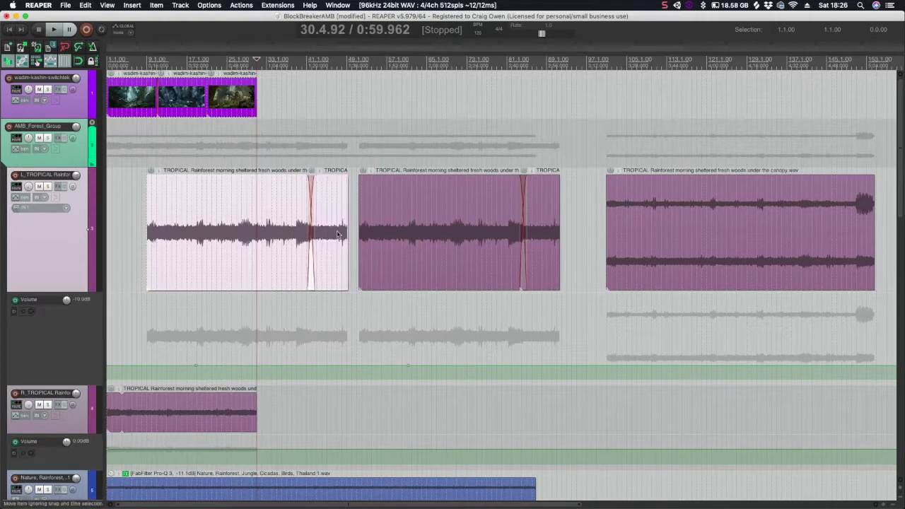
# Step: Move the first pair of crossfaded L_TROPICAL pieces to start at about 0:08 and glue them into one item
pyautogui.moveTo(338, 235); pyautogui.dragTo(212, 233)
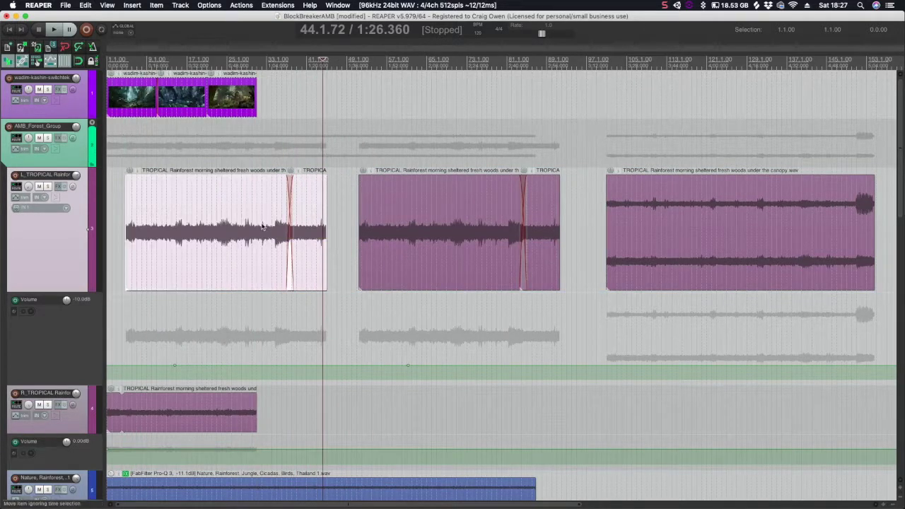
pyautogui.press('super+g')
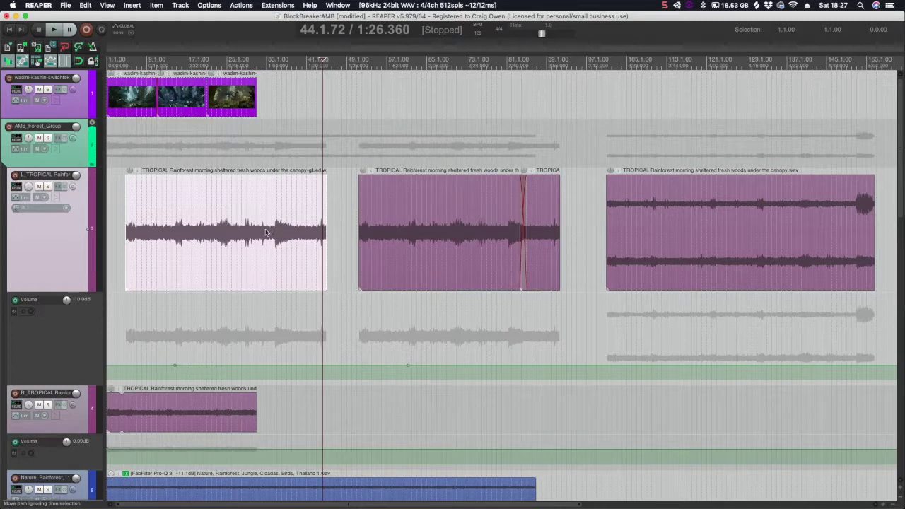
# Step: Delete the unglued copy of the L_TROPICAL pieces and select the glued clip
pyautogui.click(550, 232)
pyautogui.click(426, 227)
pyautogui.press('Delete')
pyautogui.click(214, 226)
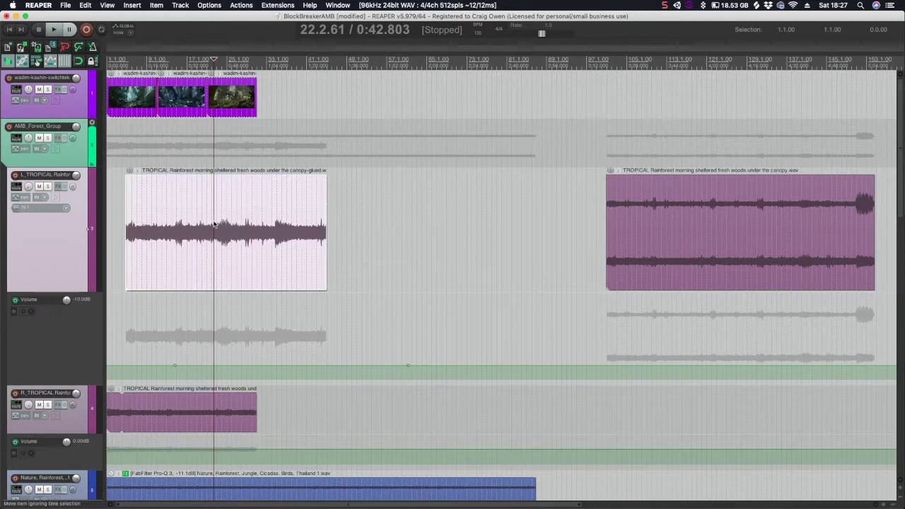
# Step: Duplicate the glued L_TROPICAL clip end to end and audition the loop point from about 1:25
pyautogui.press('super+d')
pyautogui.click(316, 212)
pyautogui.press('space')
pyautogui.press('space')
pyautogui.click(323, 210)
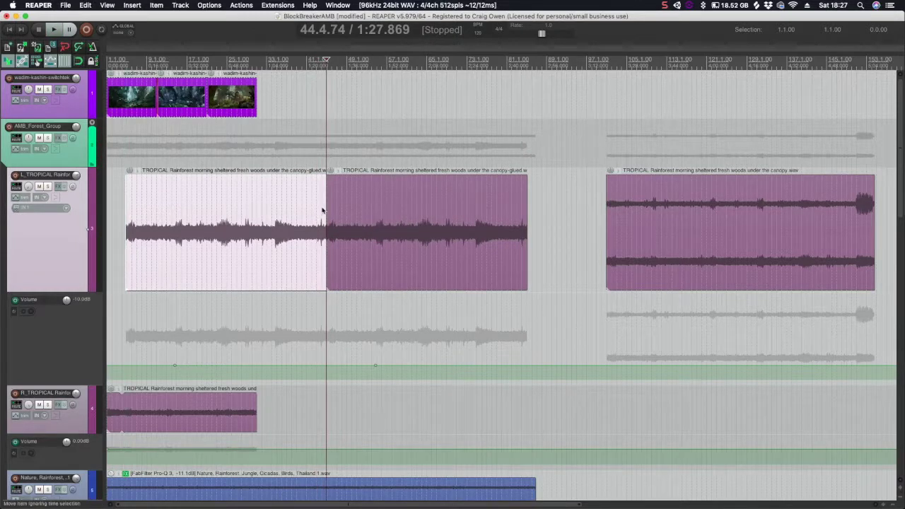
pyautogui.click(320, 192)
pyautogui.press('space')
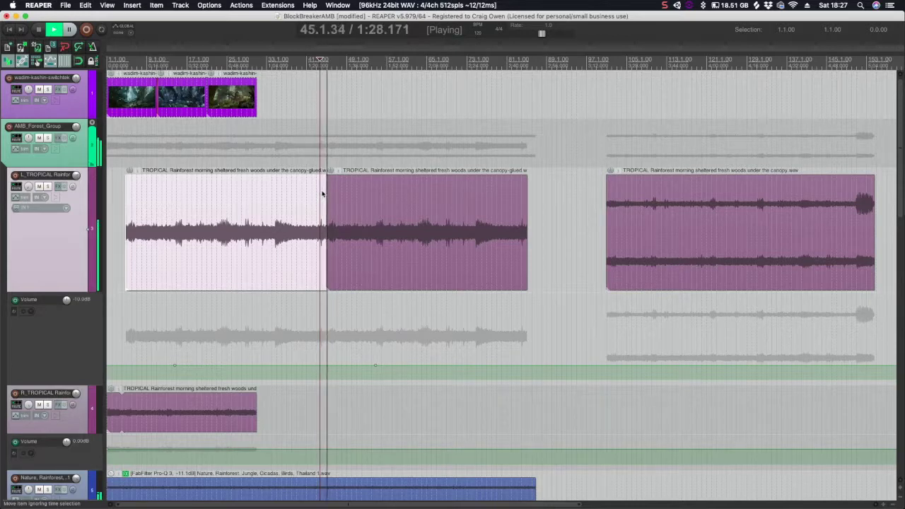
pyautogui.press('space')
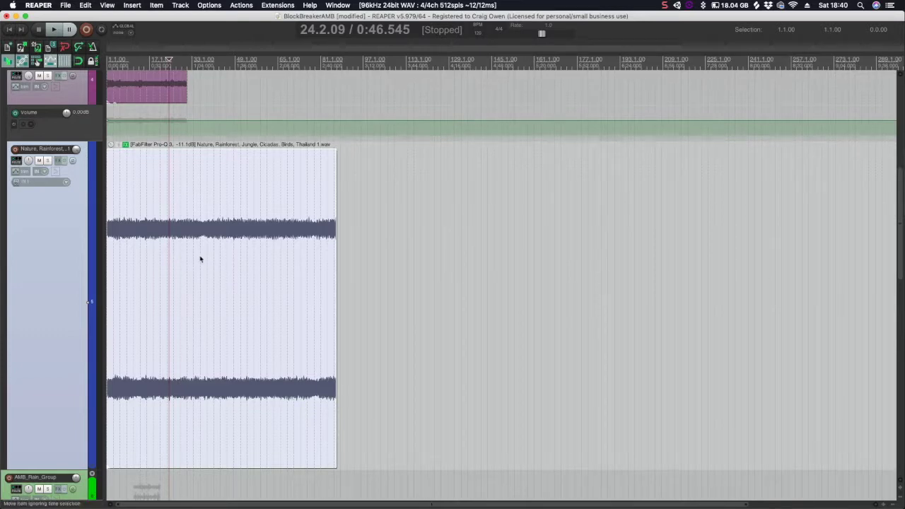
# Step: Split the Nature, Rainforest clip at about 0:58.03 and shift the later piece slightly later on the timeline
pyautogui.click(179, 251)
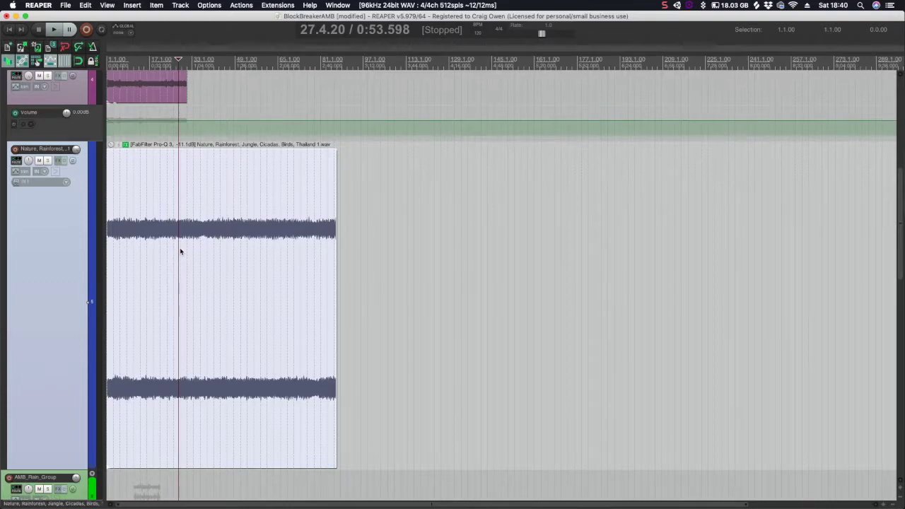
pyautogui.scroll(8, 179, 249)
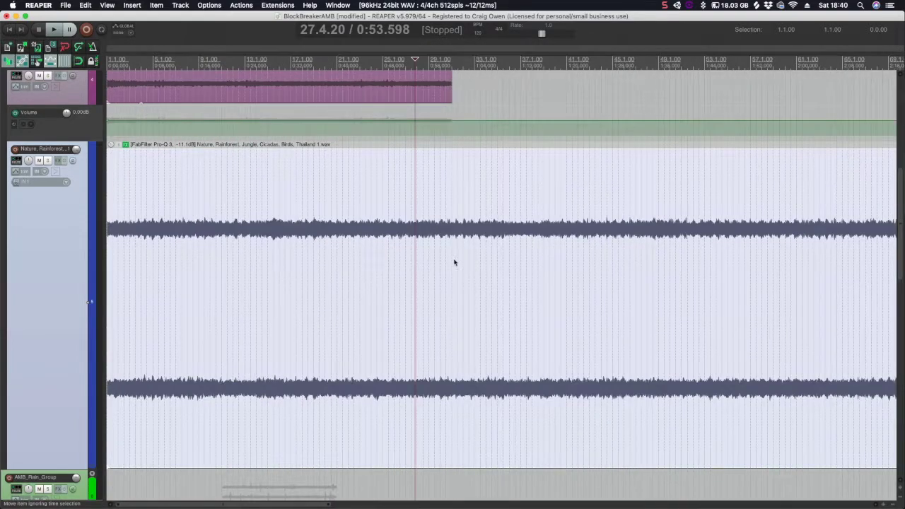
pyautogui.click(503, 264)
pyautogui.scroll(6, 505, 264)
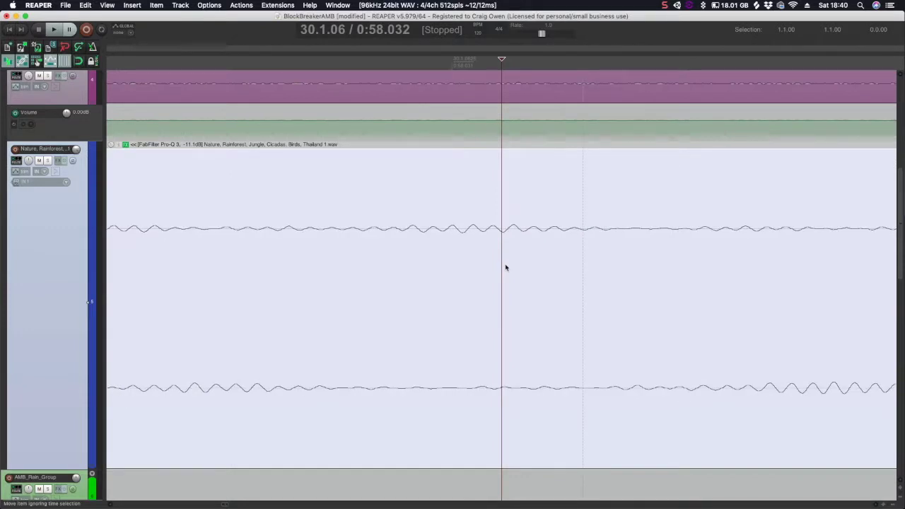
pyautogui.press('s')
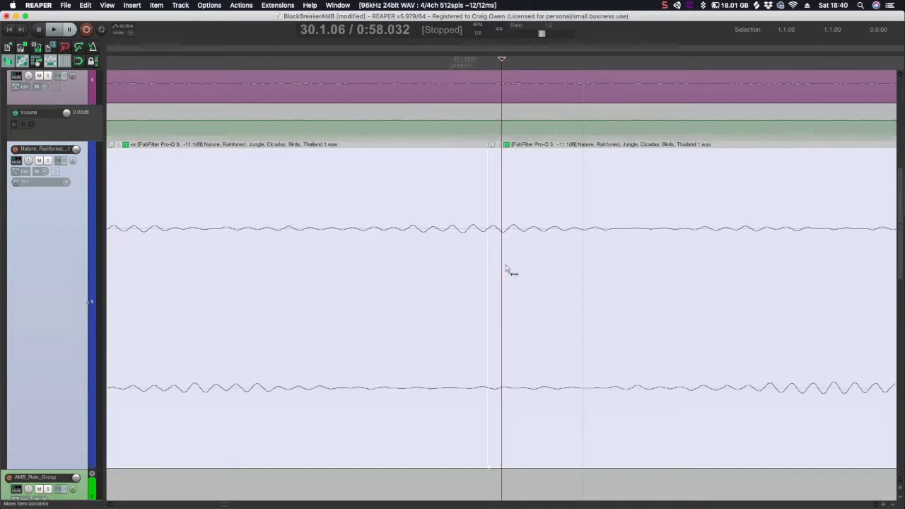
pyautogui.click(529, 205)
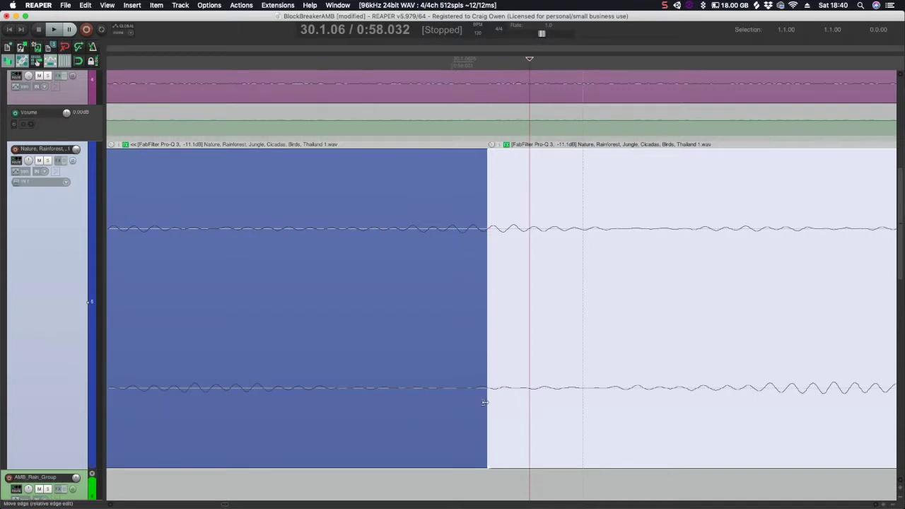
pyautogui.moveTo(490, 205); pyautogui.dragTo(560, 312)
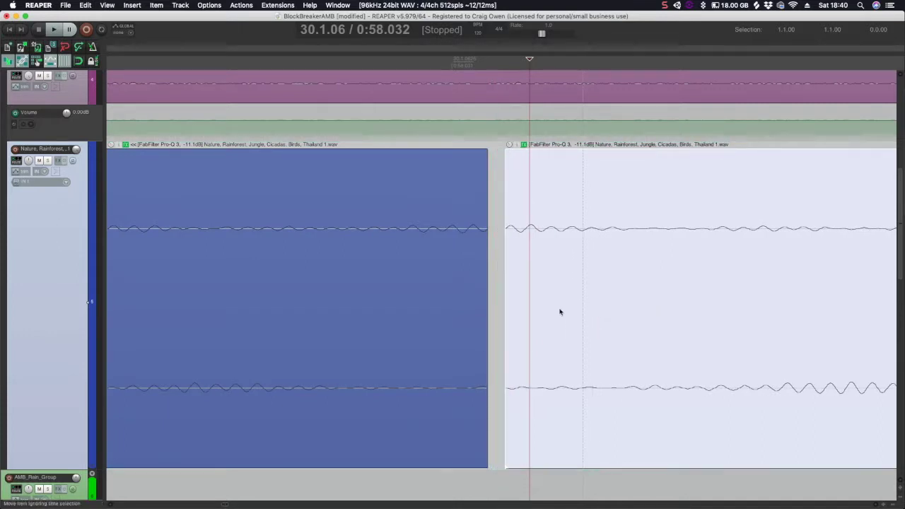
# Step: Move the opening piece of the split Nature, Rainforest clip to its end with an overlapping crossfade, solo the track and audition from about 2:42
pyautogui.scroll(-5, 501, 253)
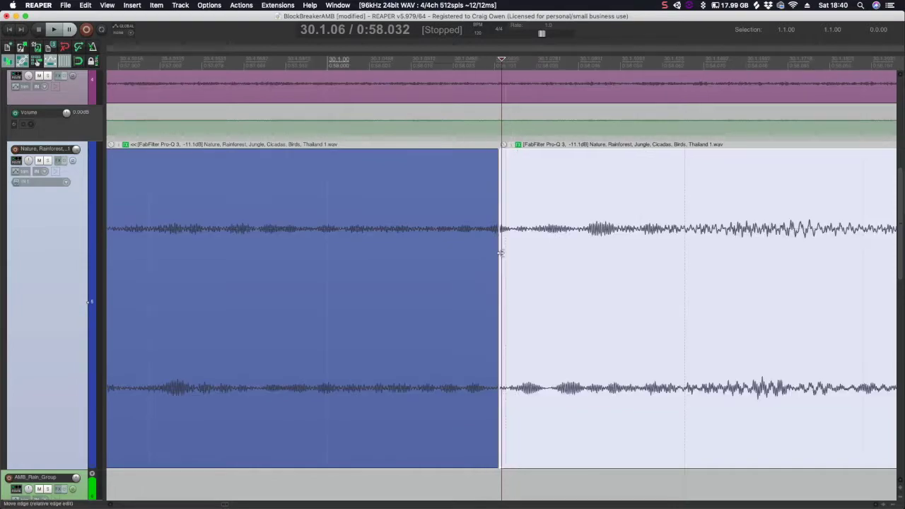
pyautogui.scroll(-8, 501, 252)
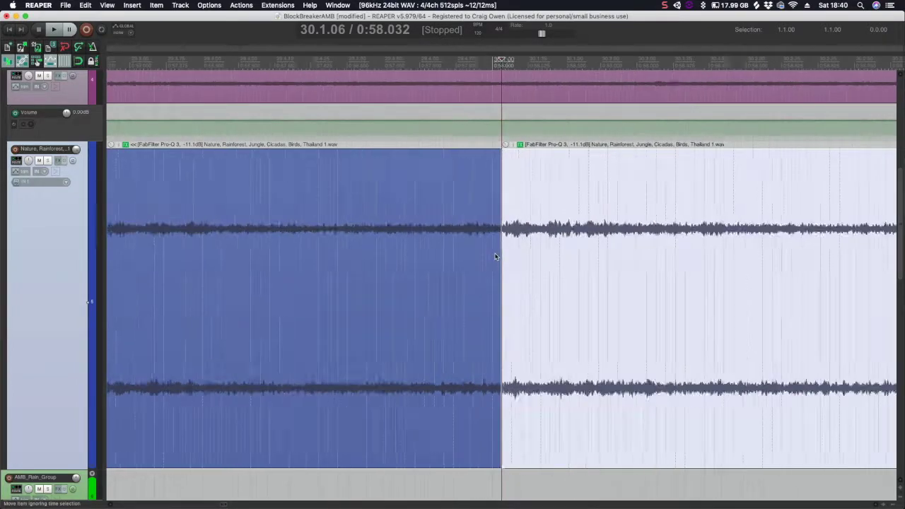
pyautogui.scroll(-10, 495, 256)
pyautogui.moveTo(148, 261); pyautogui.dragTo(456, 269)
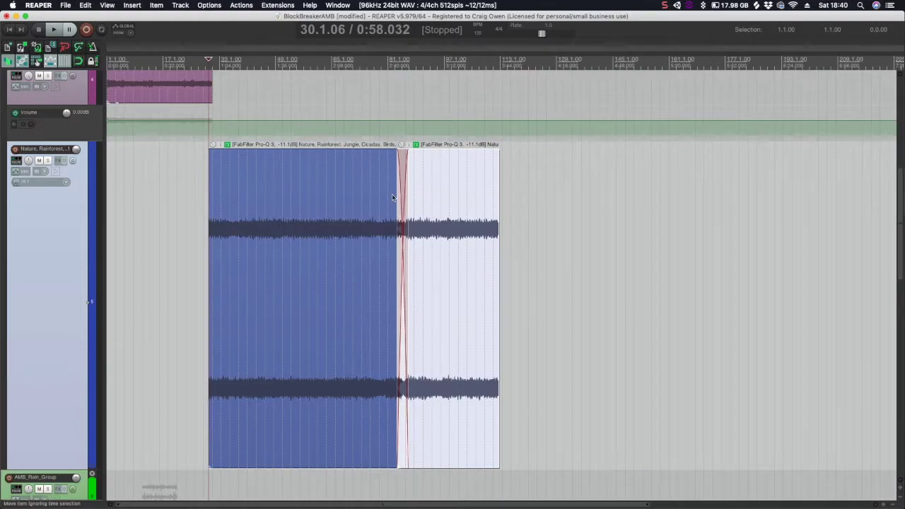
pyautogui.click(392, 198)
pyautogui.press('space')
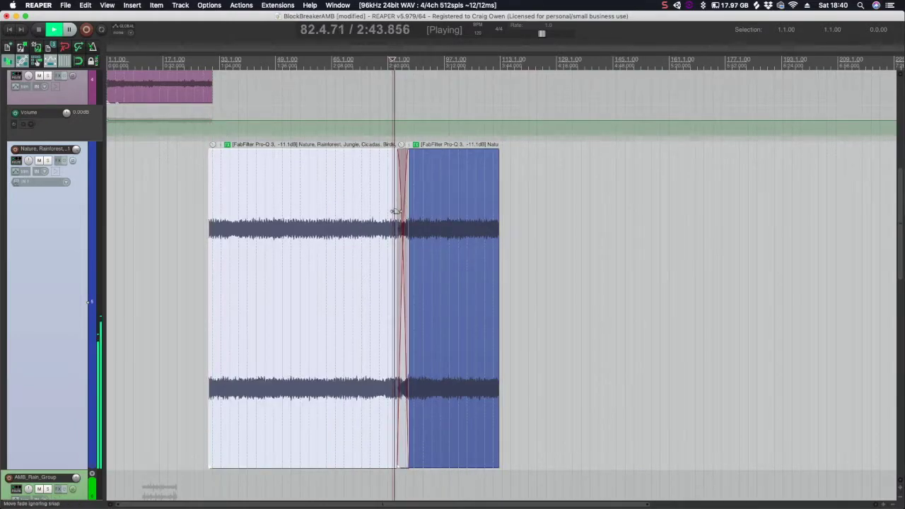
pyautogui.scroll(5, 396, 212)
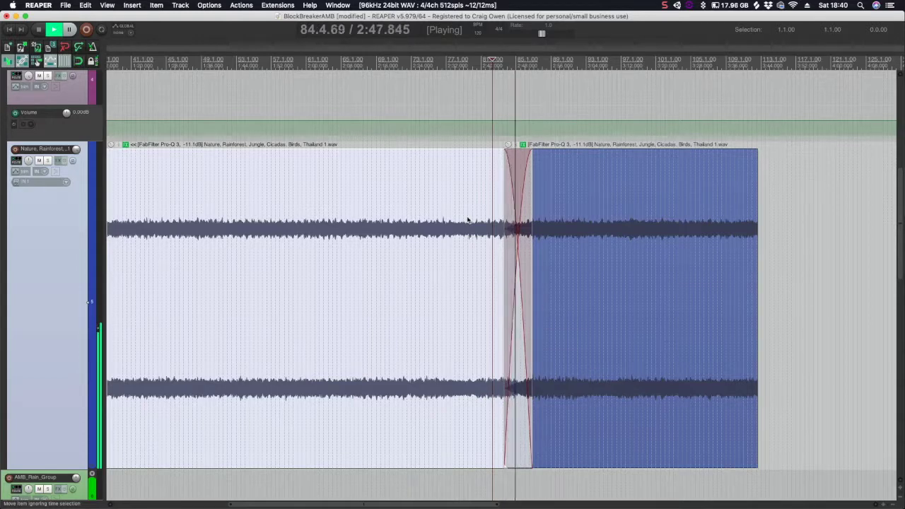
pyautogui.press('F6')
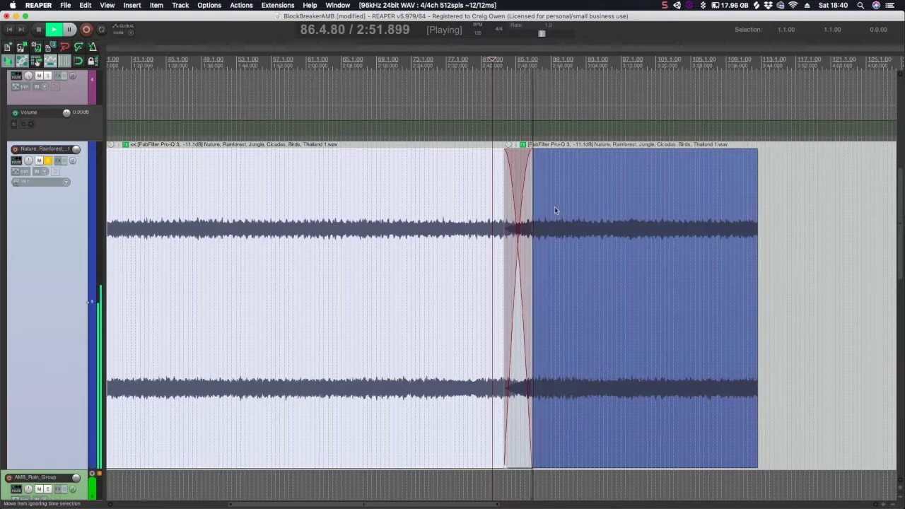
pyautogui.press('space')
# Step: Duplicate the crossfaded Nature, Rainforest pieces end to end and audition the loop point from about 3:41
pyautogui.press('Escape')
pyautogui.press('End')
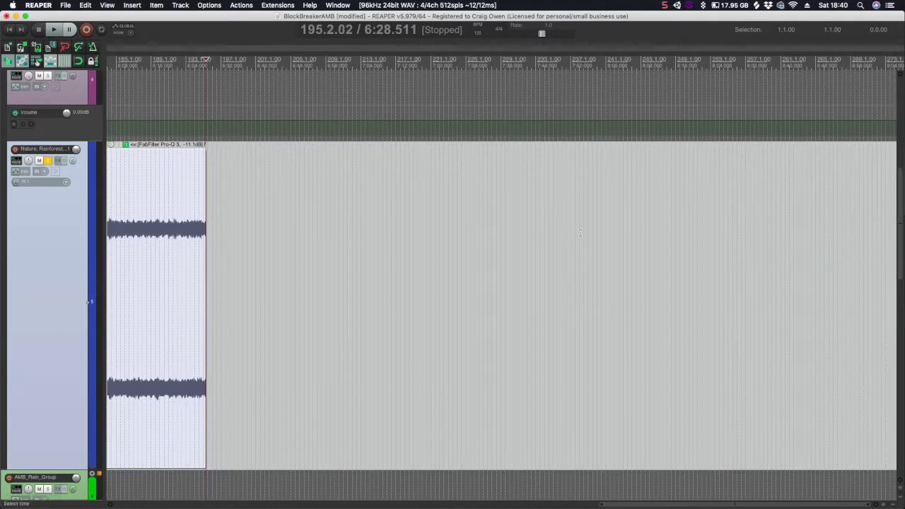
pyautogui.hscroll(2, 272, 308)
pyautogui.hscroll(-15, 232, 298)
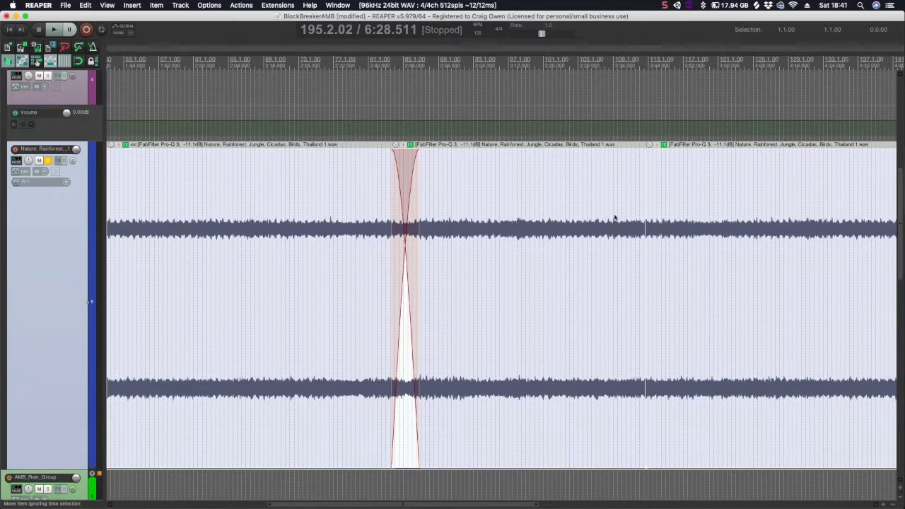
pyautogui.click(635, 212)
pyautogui.press('space')
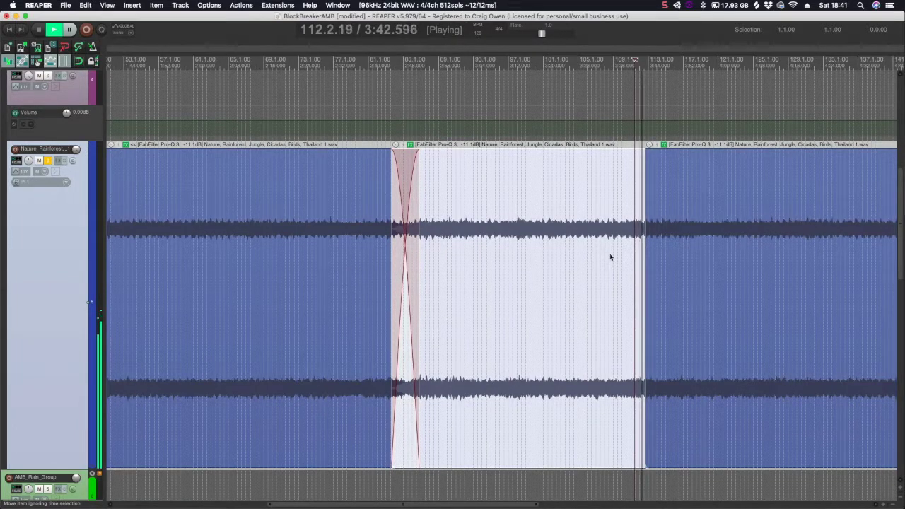
# Step: Stop the audition and delete the copied Nature, Rainforest piece that follows the loop point
pyautogui.click(693, 256)
pyautogui.press('space')
pyautogui.press('Delete')
# Step: Glue the original crossfaded Nature, Rainforest pieces into one item and try duplicating the glued clip
pyautogui.click(440, 285)
pyautogui.press('super+g')
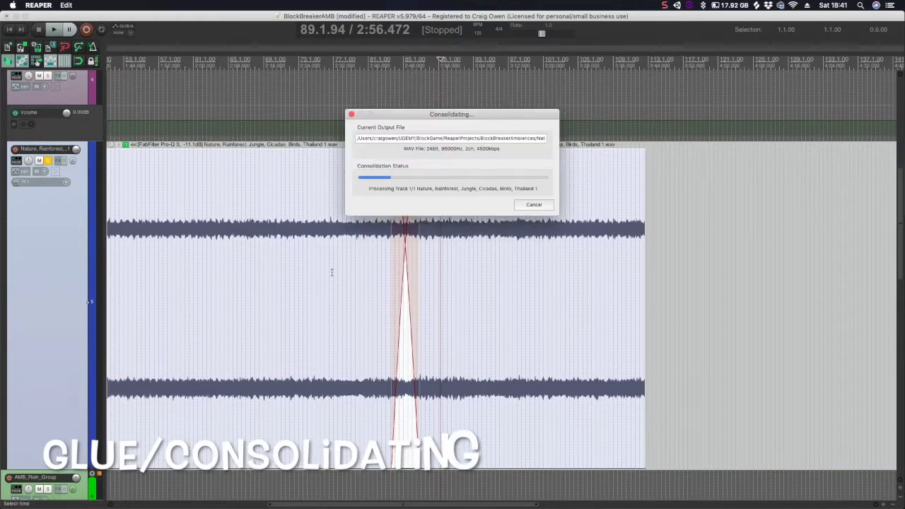
pyautogui.press('super+z')
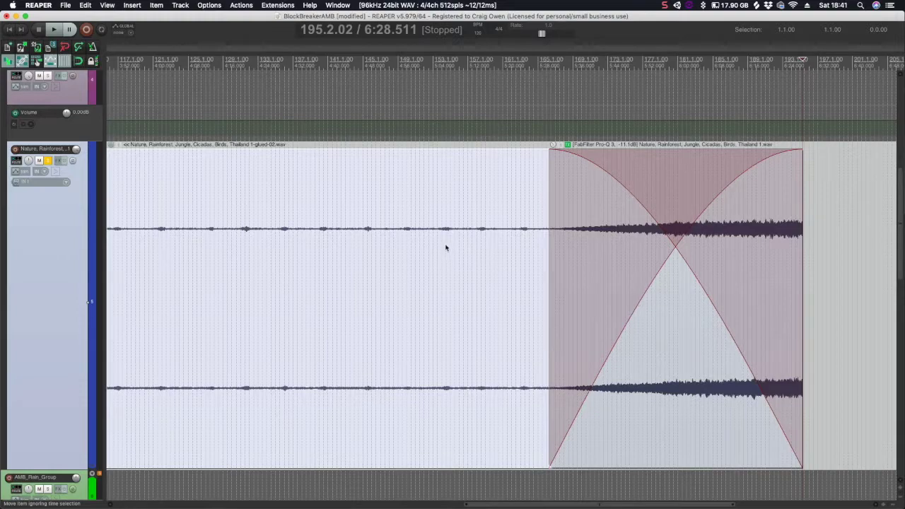
pyautogui.press('super+z')
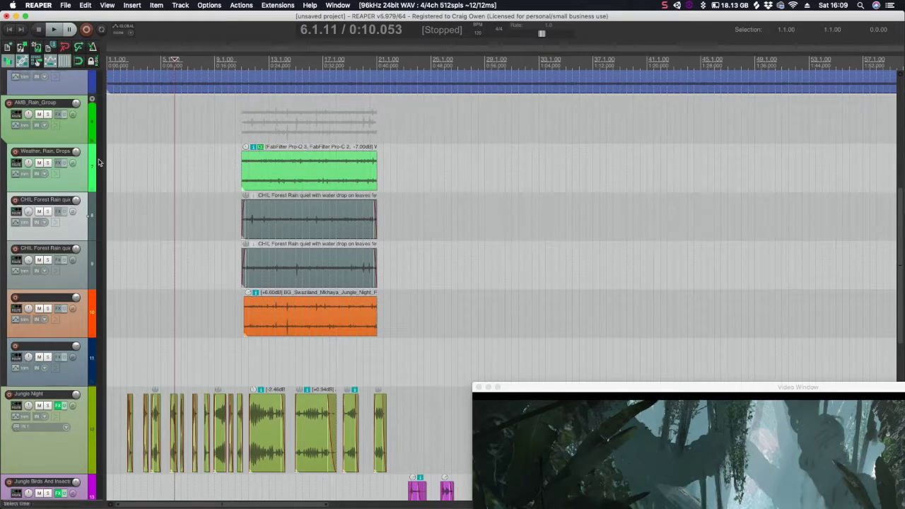
# Step: Audition the two CHIL Forest Rain tracks in solo from about 0:22
pyautogui.click(256, 220)
pyautogui.press('space')
pyautogui.press('space')
pyautogui.click(259, 269)
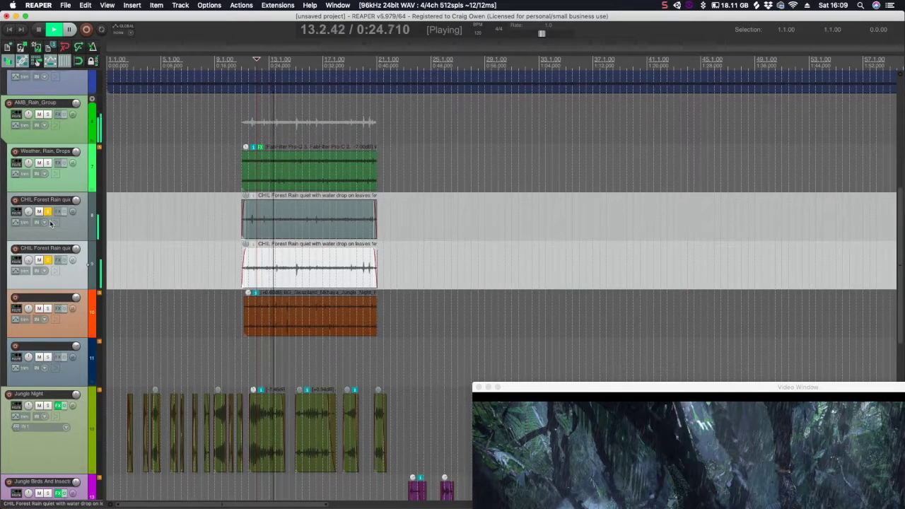
pyautogui.press('space')
# Step: Solo the BG_Swaziland jungle night track in place of the CHIL Forest Rain tracks and audition it from 0:22.2
pyautogui.click(47, 310)
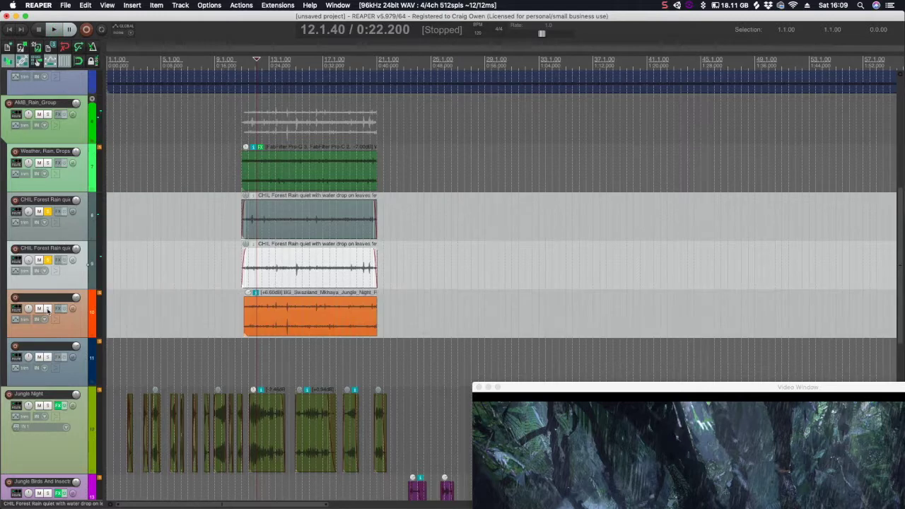
pyautogui.keyDown('super'); pyautogui.click(50, 249); pyautogui.keyUp('super')
pyautogui.keyDown('super'); pyautogui.click(65, 221); pyautogui.keyUp('super')
pyautogui.press('space')
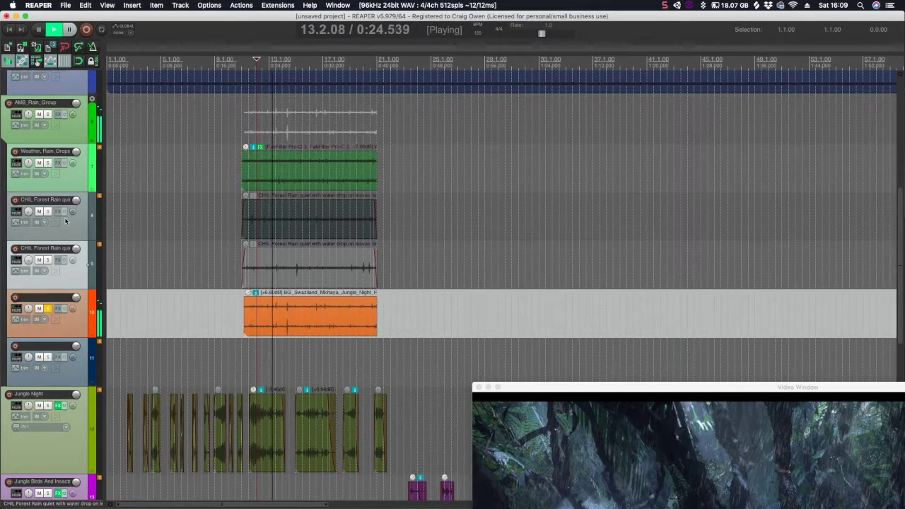
pyautogui.press('space')
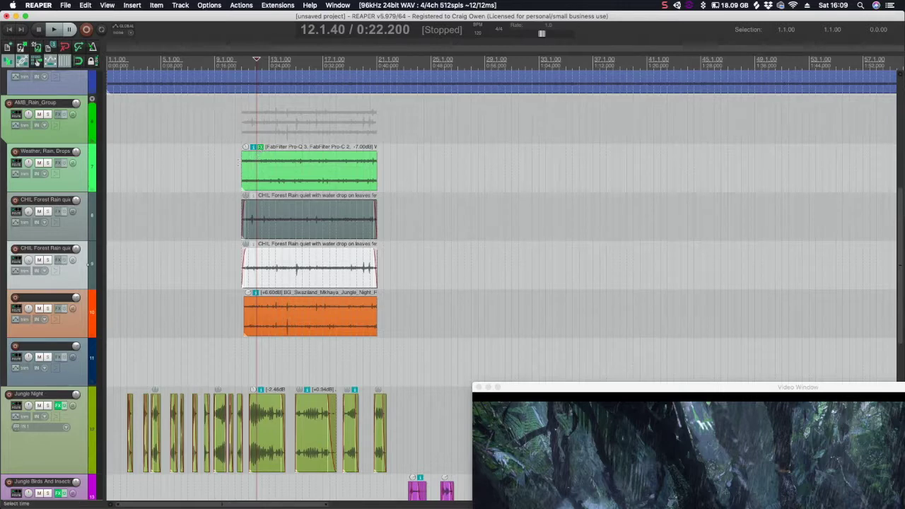
# Step: Solo the Weather, Rain, Drops track and audition its clip from 0:22.2
pyautogui.click(255, 172)
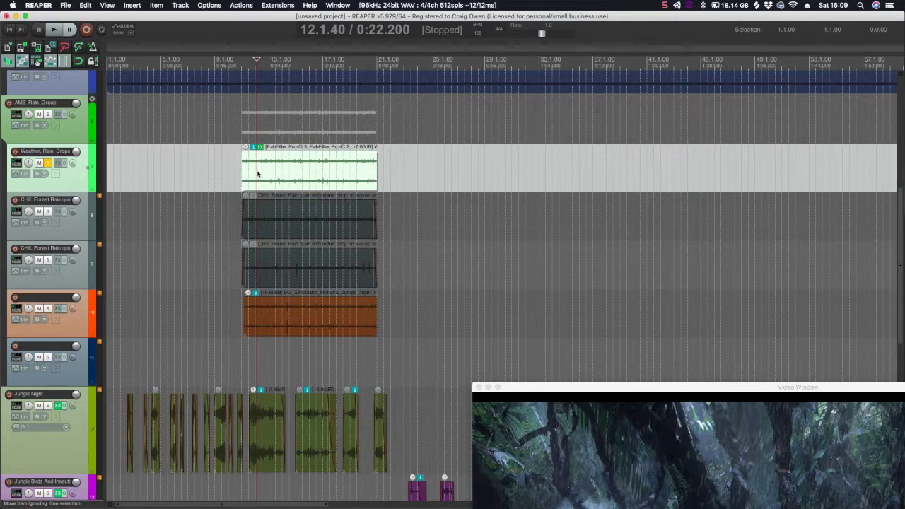
pyautogui.press('space')
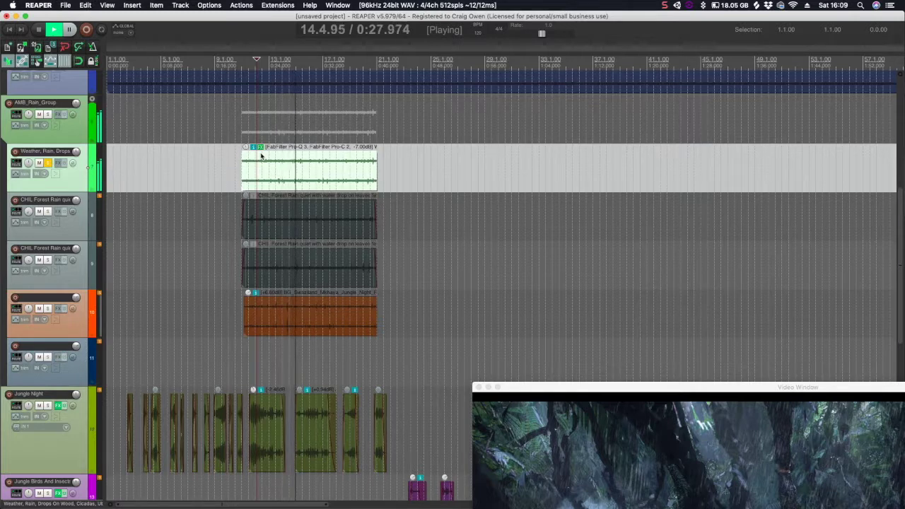
pyautogui.press('space')
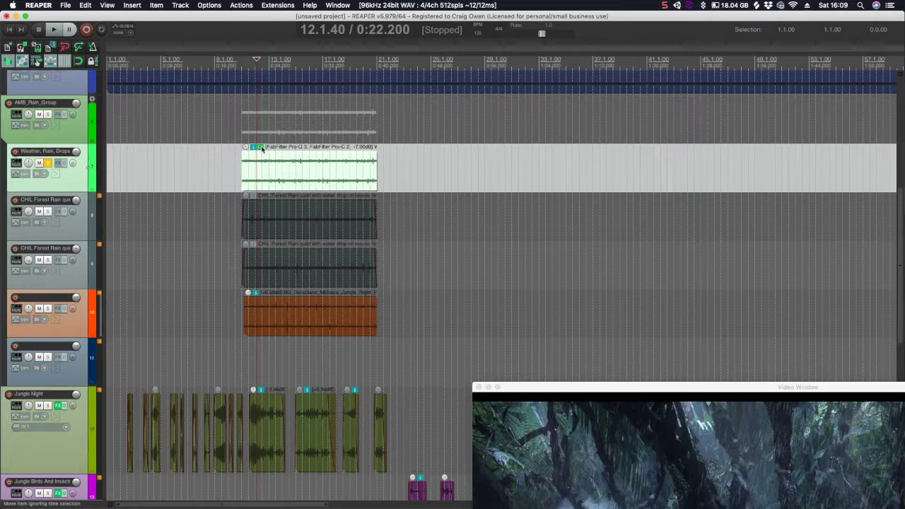
# Step: Open the Weather, Rain, Drops clip's effects, bypass Pro-C 2, and play the clip through Pro-Q 3
pyautogui.click(260, 148)
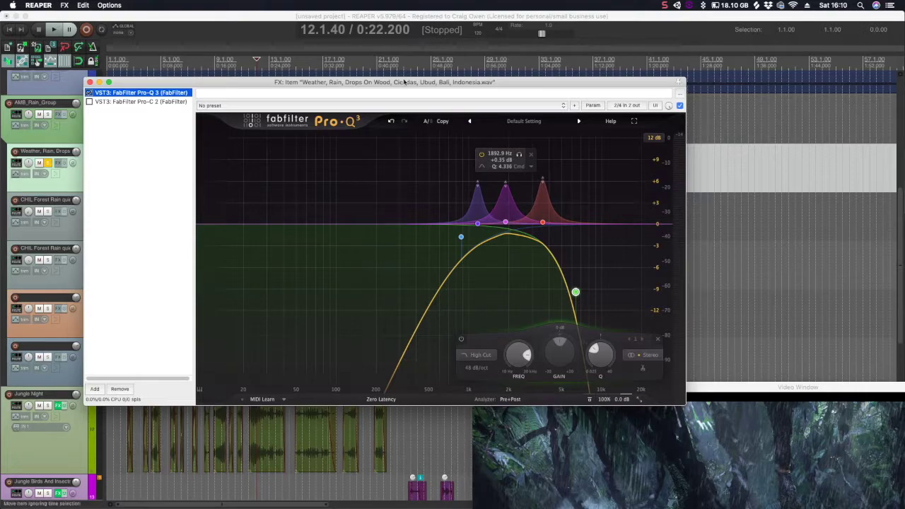
pyautogui.moveTo(404, 82); pyautogui.dragTo(392, 164)
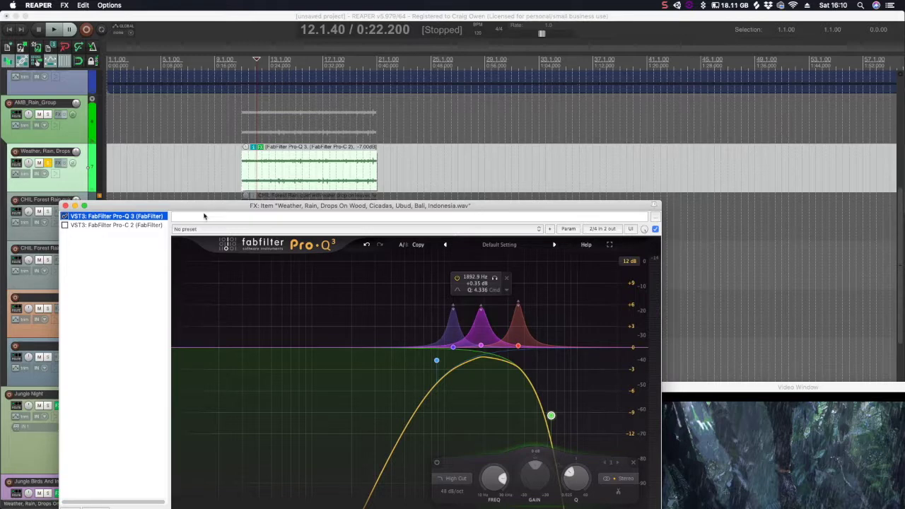
pyautogui.press('space')
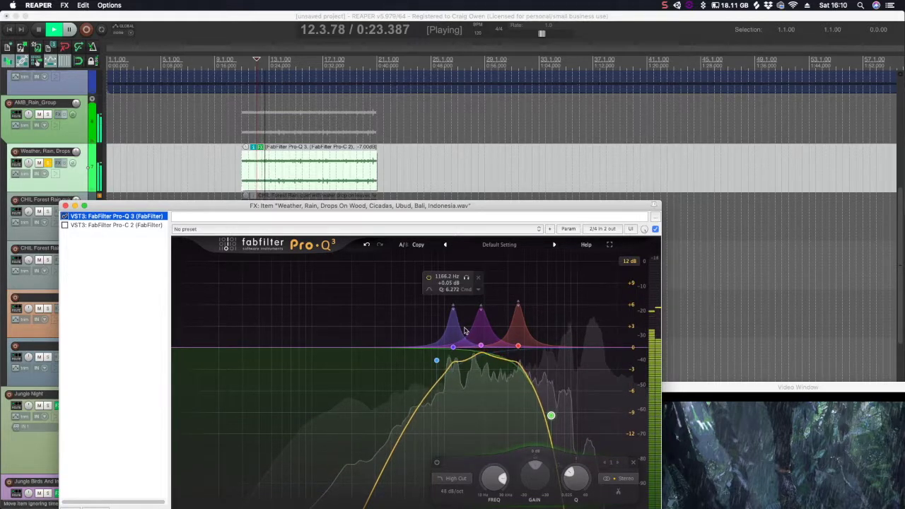
# Step: Raise the dynamic range of the three Pro-Q 3 bell bands to about +7 to +8 dB while listening to the rain clip
pyautogui.moveTo(483, 311); pyautogui.dragTo(517, 290)
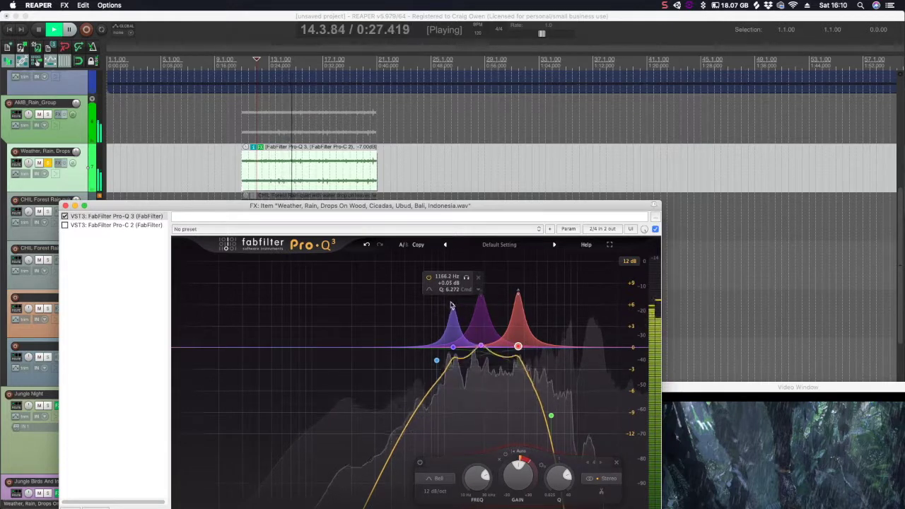
pyautogui.moveTo(452, 304); pyautogui.dragTo(452, 290)
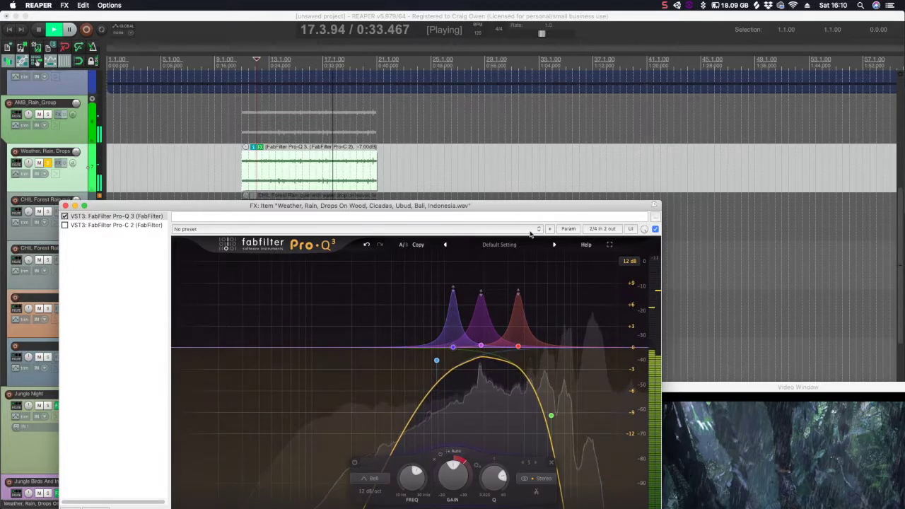
pyautogui.moveTo(492, 209); pyautogui.dragTo(493, 144)
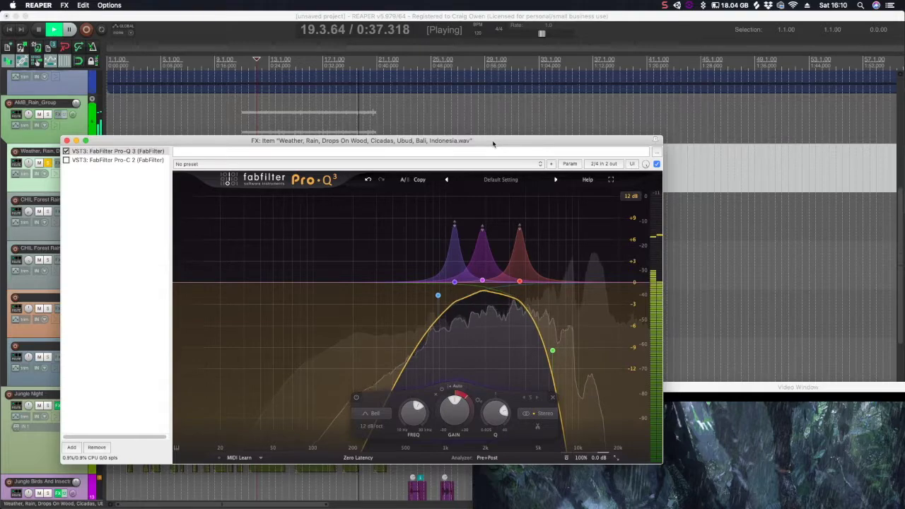
pyautogui.press('space')
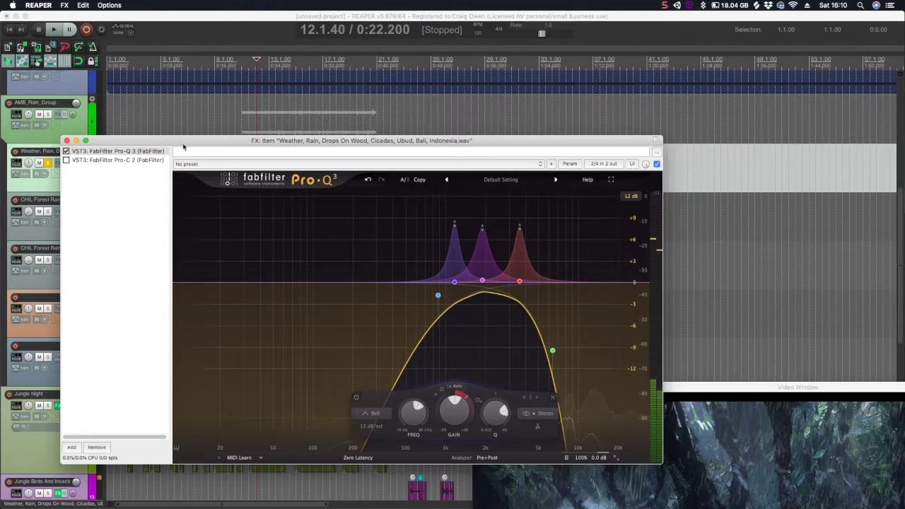
pyautogui.moveTo(216, 140); pyautogui.dragTo(357, 115)
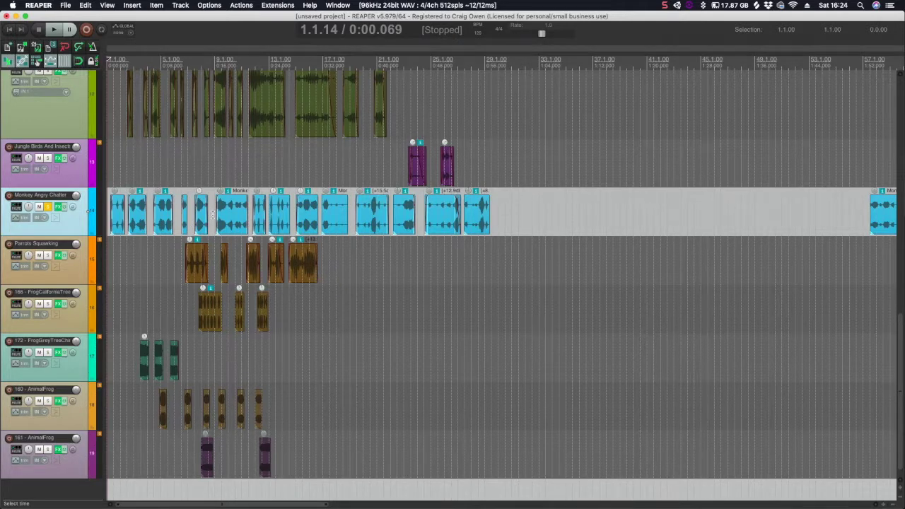
# Step: Audition the soloed Monkey Angry Chatter track, then solo the Parrots Squawking track and audition its first clip
pyautogui.press('space')
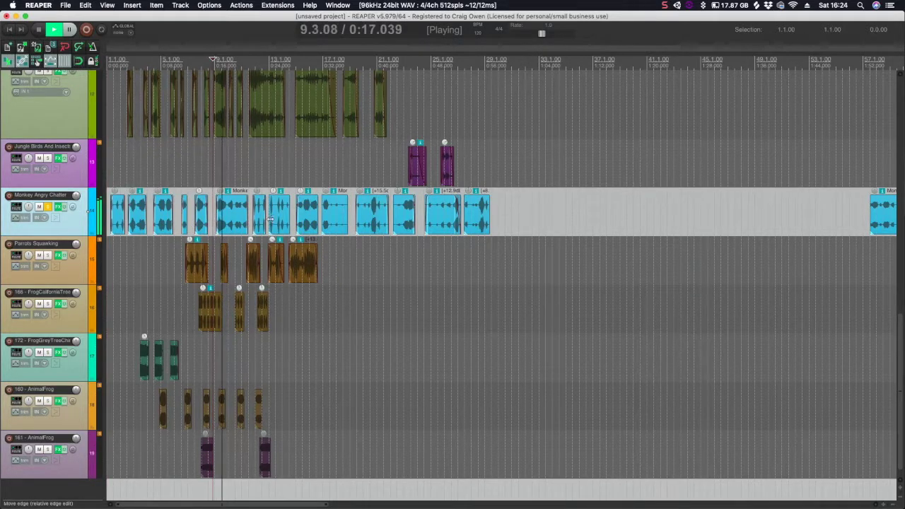
pyautogui.press('space')
pyautogui.click(176, 225)
pyautogui.click(195, 272)
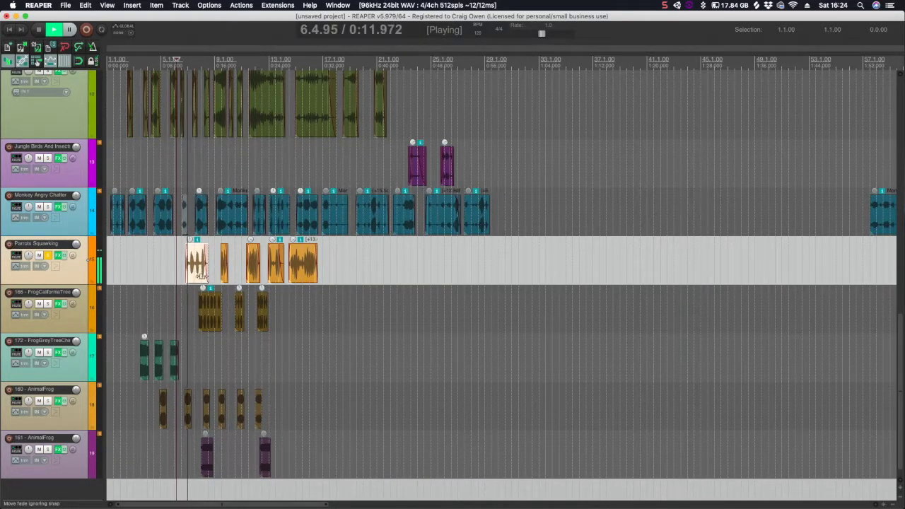
pyautogui.press('space')
pyautogui.click(175, 266)
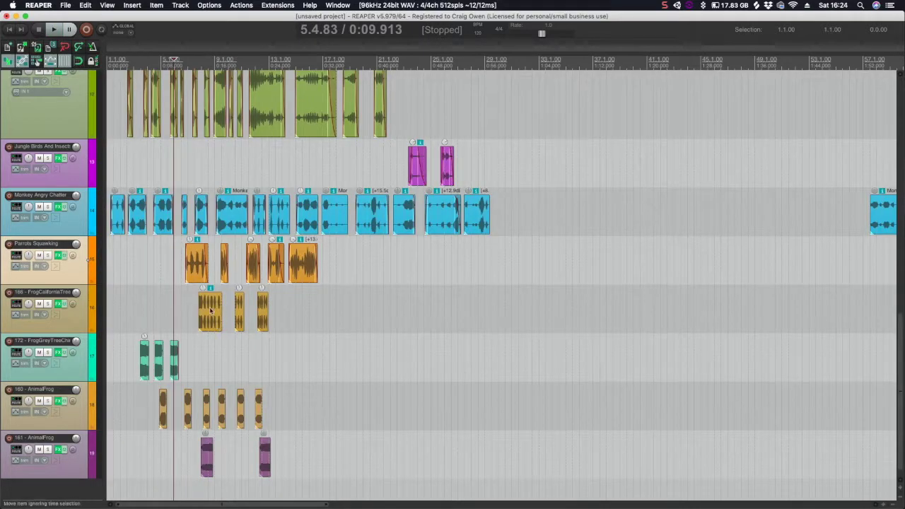
# Step: Solo the FrogCaliforniaTree track, review its Pro-R and Pro-Q 3 effects, and audition its first clip through the EQ
pyautogui.click(204, 309)
pyautogui.press('space')
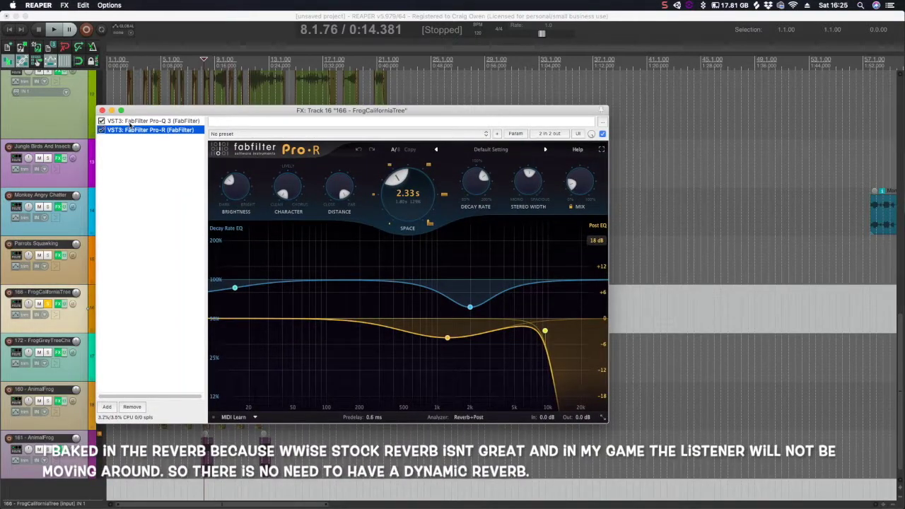
pyautogui.click(129, 122)
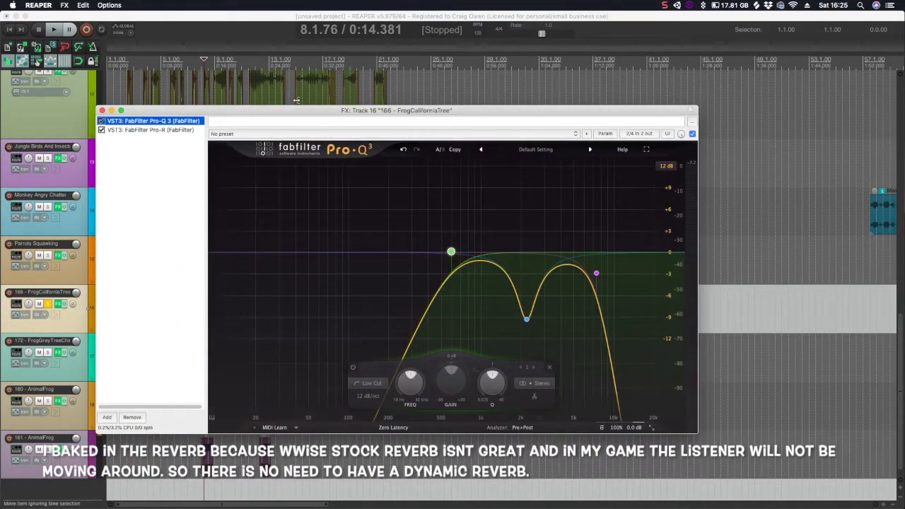
pyautogui.moveTo(296, 110); pyautogui.dragTo(522, 94)
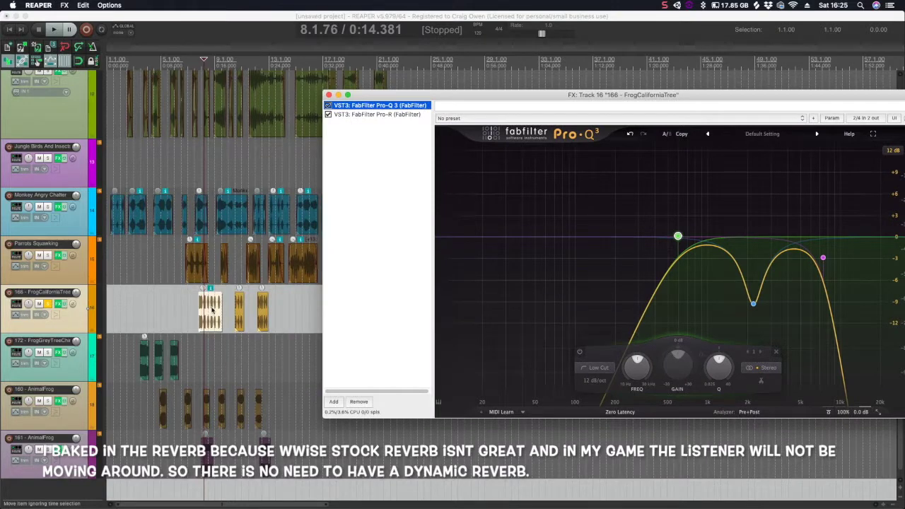
pyautogui.press('space')
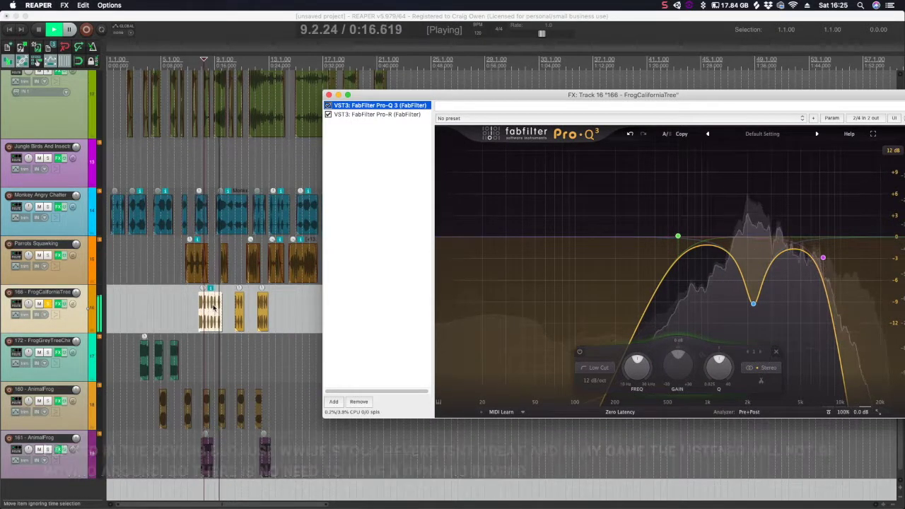
pyautogui.click(193, 311)
pyautogui.press('space')
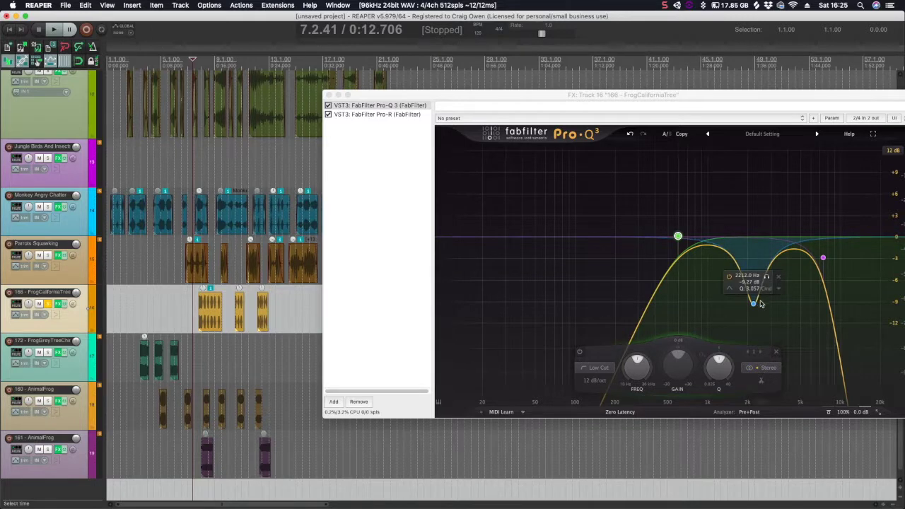
# Step: Raise the Pro-Q 3 bell band near 2.2 kHz to about 0 dB and play the frog clip from 0:12.7
pyautogui.moveTo(753, 302); pyautogui.dragTo(755, 260)
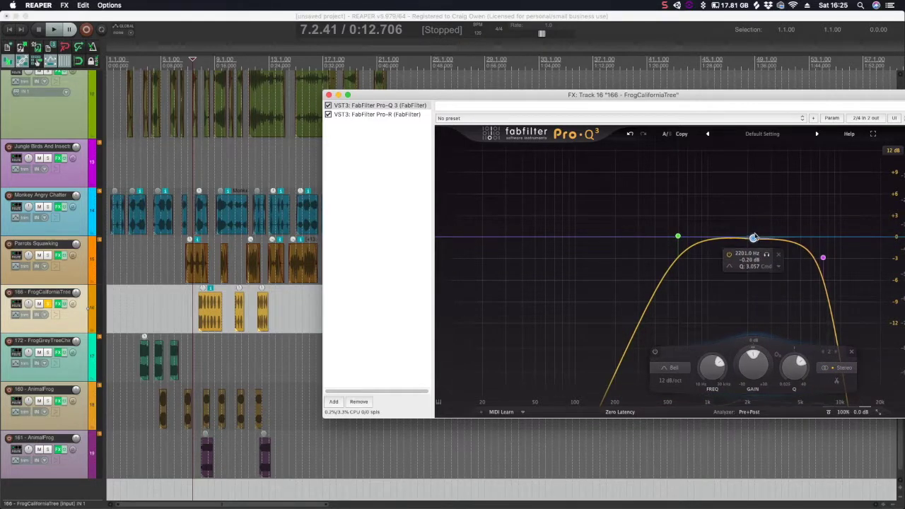
pyautogui.press('space')
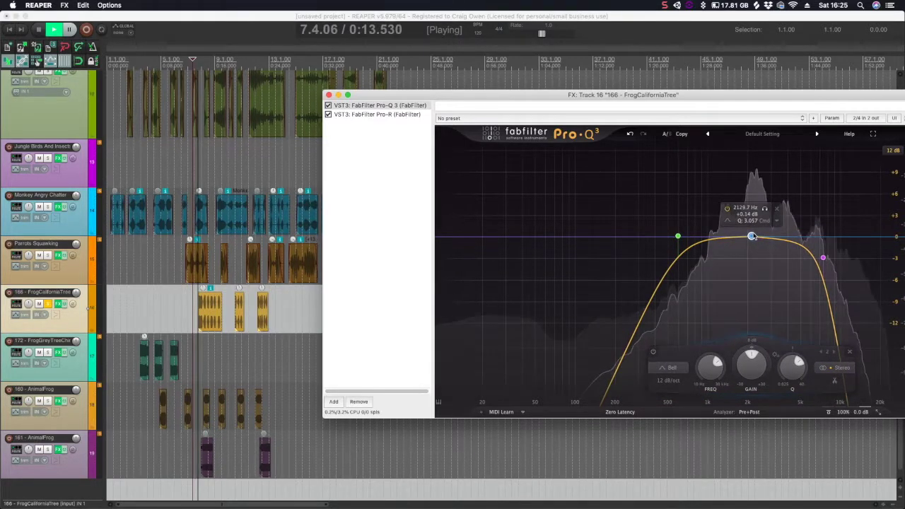
pyautogui.press('space')
# Step: Pull the bell band down to about -8.4 dB near 2280 Hz and play the frog clip again
pyautogui.moveTo(753, 239); pyautogui.dragTo(760, 297)
pyautogui.press('space')
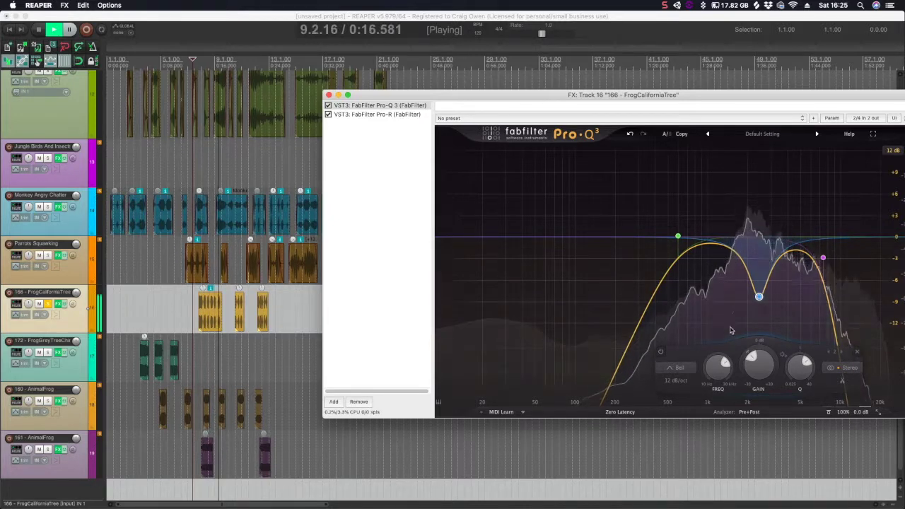
pyautogui.moveTo(757, 297)
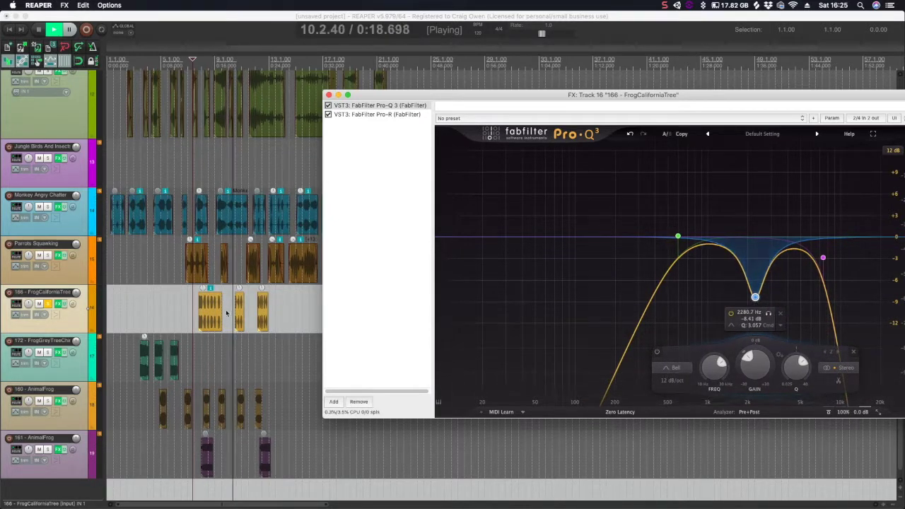
pyautogui.press('space')
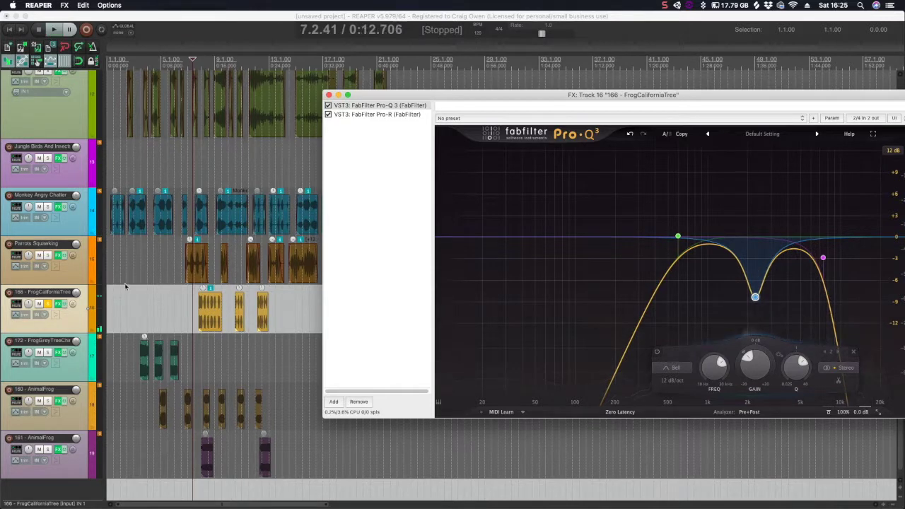
# Step: Open the Parrots Squawking track's effects to examine its Pro-Q 3 curve
pyautogui.click(59, 258)
pyautogui.click(58, 258)
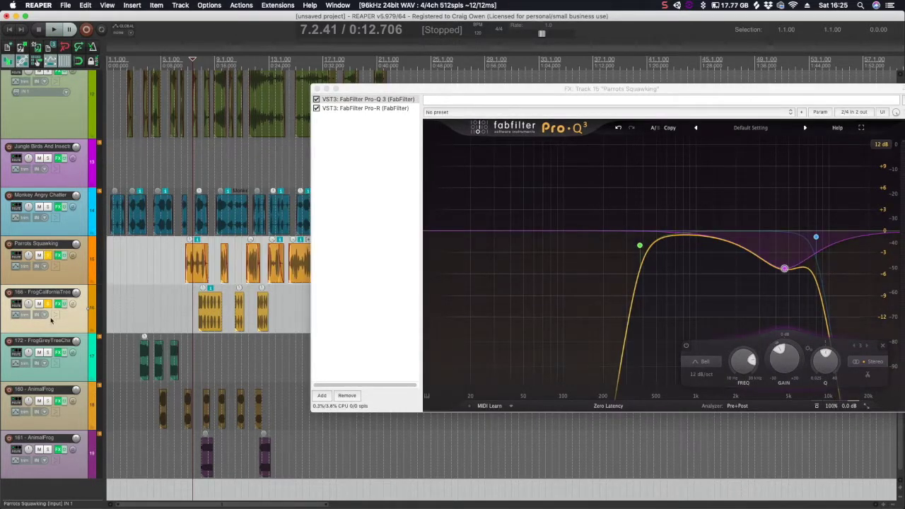
pyautogui.press('space')
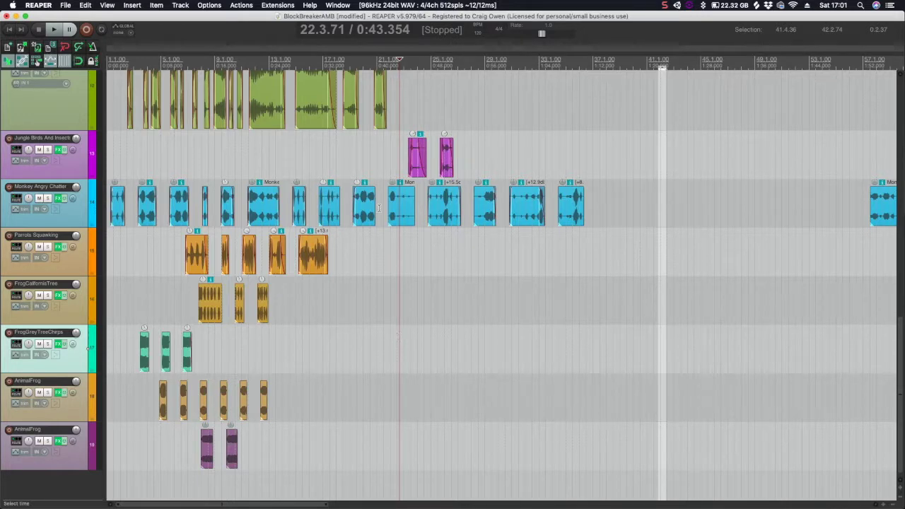
# Step: Reposition all Jungle Night clips with a 2-second interval from each item's end
pyautogui.scroll(3, 378, 236)
pyautogui.scroll(3, 40, 148)
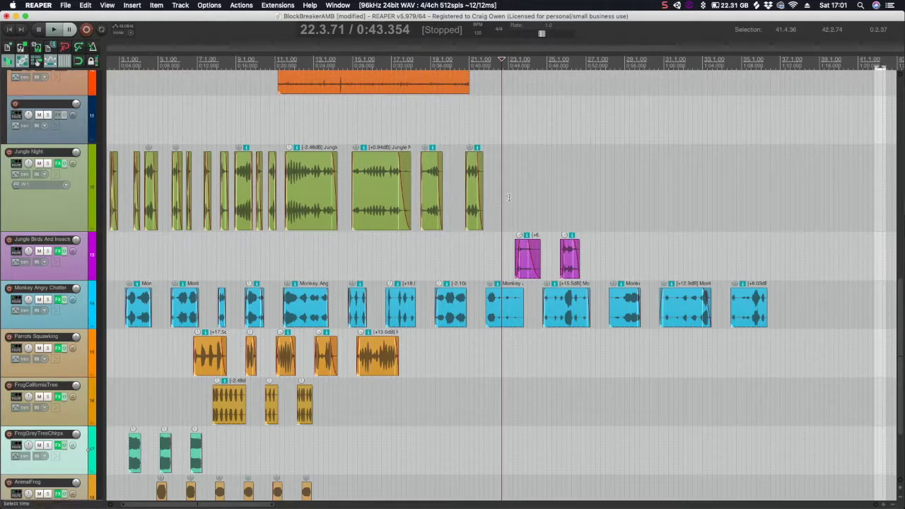
pyautogui.moveTo(584, 175); pyautogui.dragTo(101, 201)
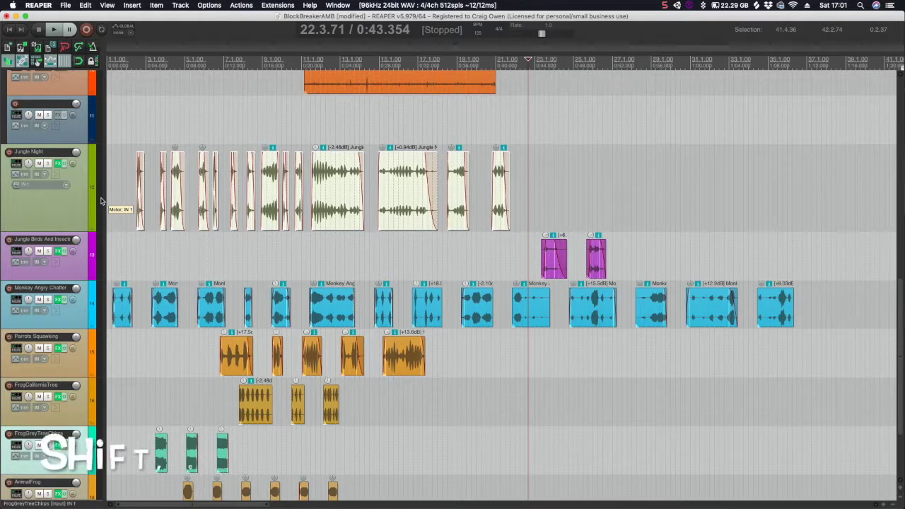
pyautogui.press('shift+super+r')
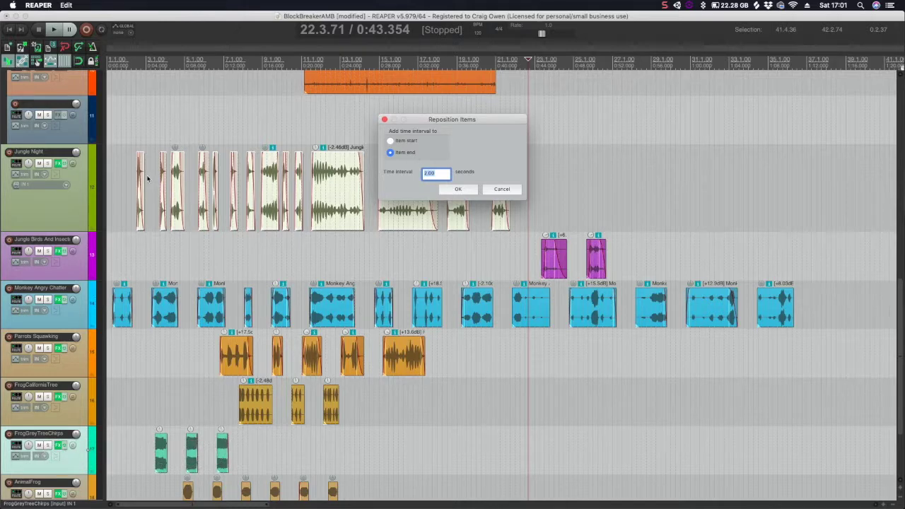
pyautogui.click(429, 173)
pyautogui.click(457, 189)
pyautogui.click(198, 255)
pyautogui.scroll(-2, 198, 256)
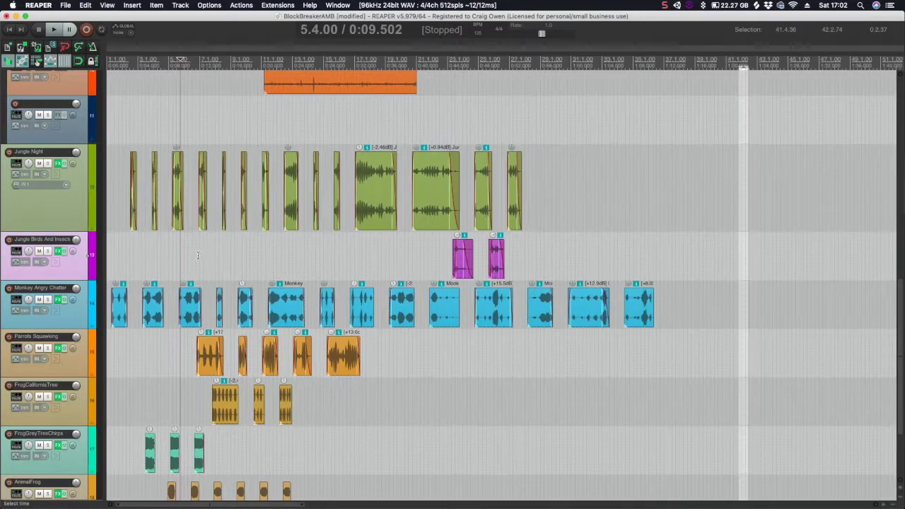
# Step: Select all animal clips on the tracks from Jungle Night down to the last AnimalFrog track
pyautogui.scroll(-3, 37, 235)
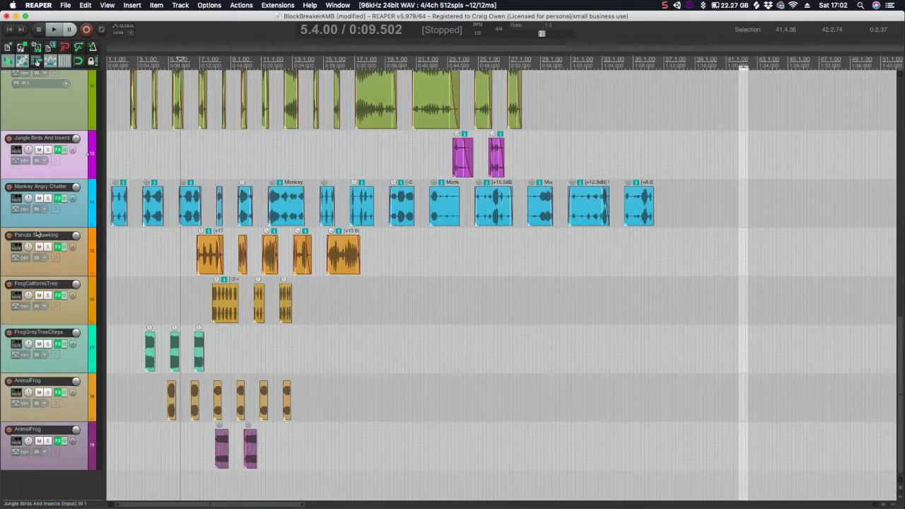
pyautogui.scroll(3, 37, 235)
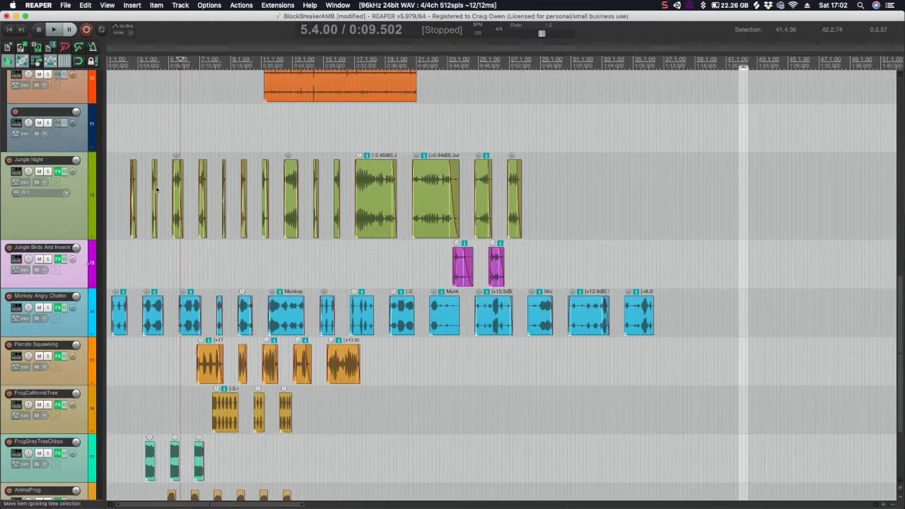
pyautogui.scroll(-1, 707, 191)
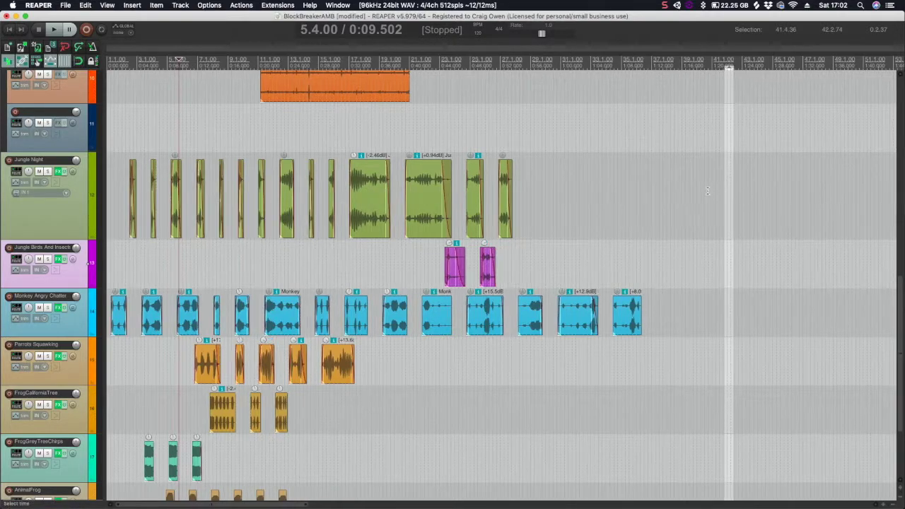
pyautogui.scroll(-3, 61, 205)
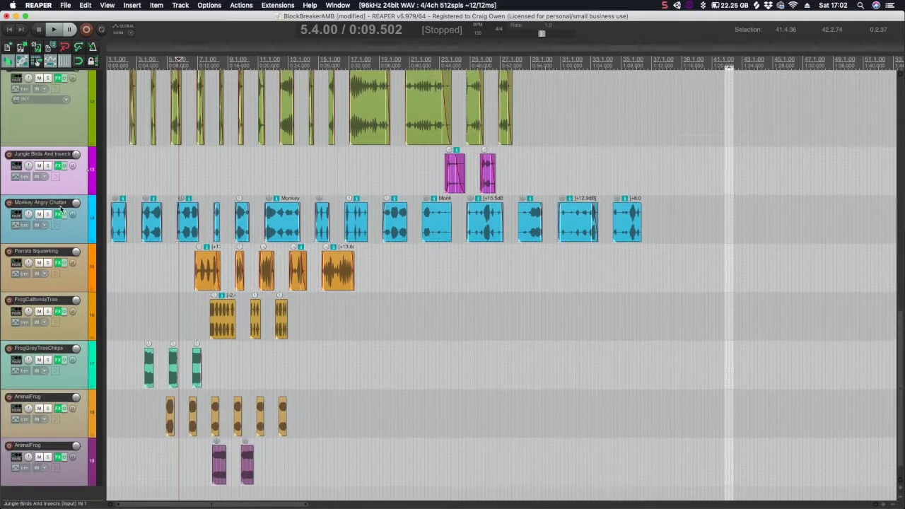
pyautogui.moveTo(685, 97); pyautogui.dragTo(70, 493)
pyautogui.scroll(1, 27, 172)
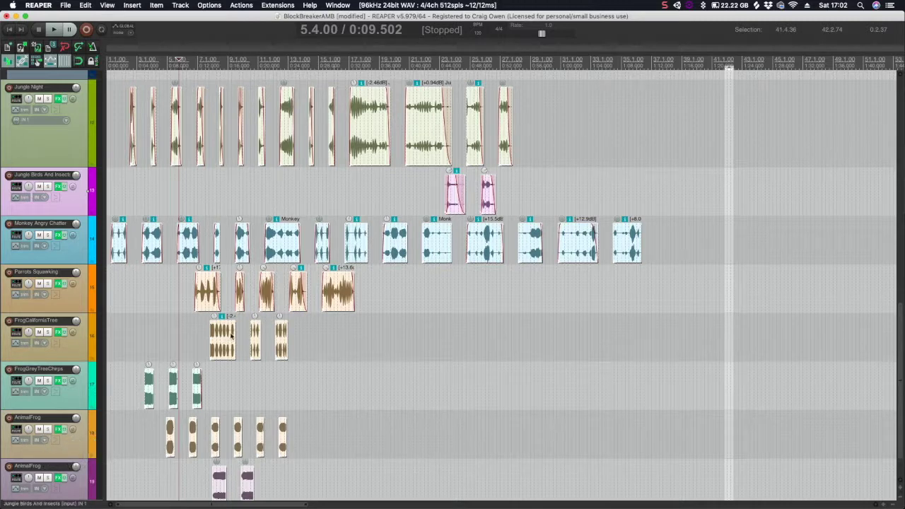
# Step: Open the render settings with Selected media items as the source and a 1000 ms tail enabled
pyautogui.press('super+alt+r')
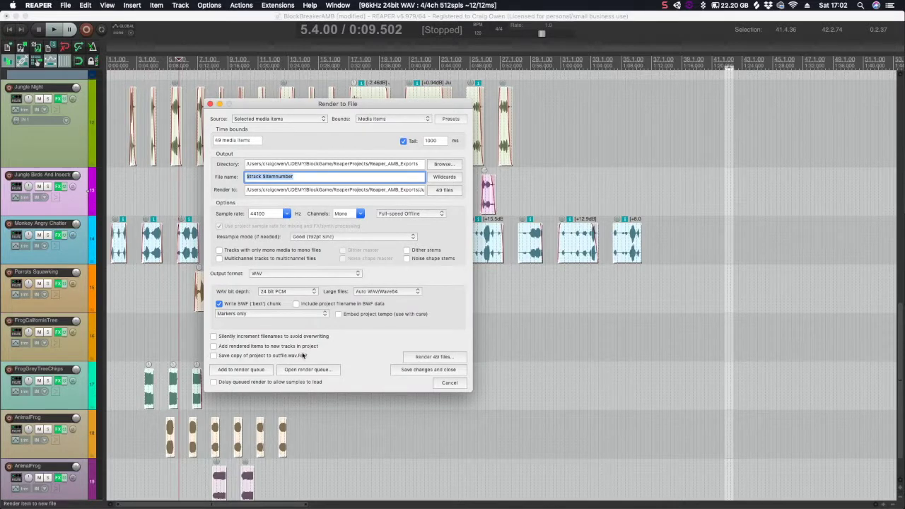
pyautogui.click(293, 120)
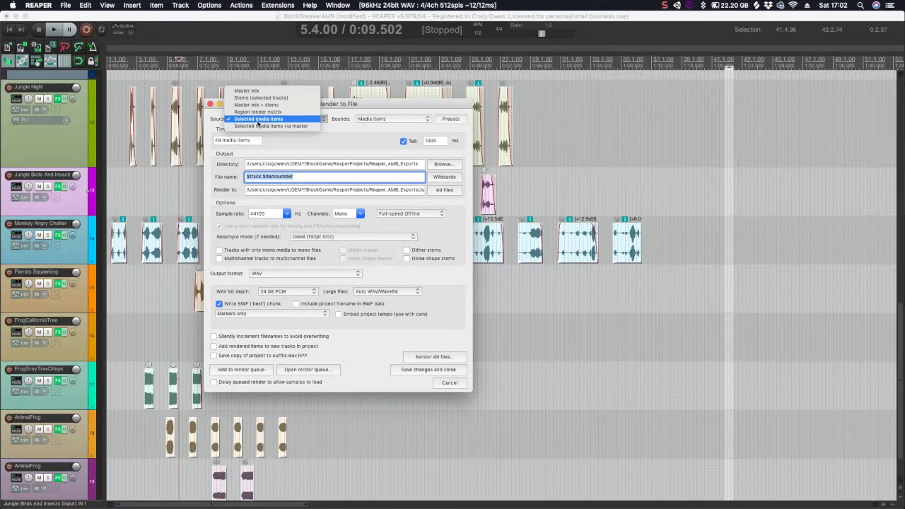
pyautogui.click(258, 120)
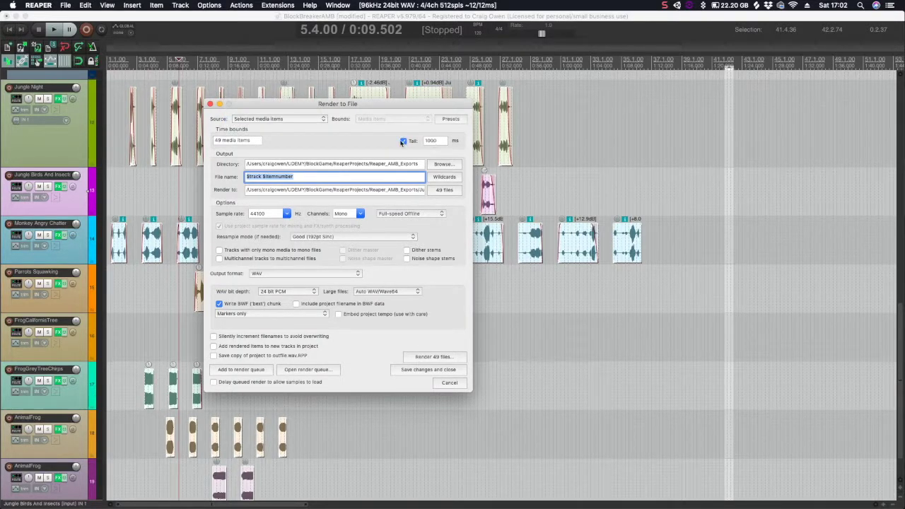
pyautogui.click(403, 140)
pyautogui.click(403, 140)
# Step: Check the file name wildcards and render the selected items as mono 24-bit WAVs named $track $itemnumber into Reaper_AMB_Exports
pyautogui.click(444, 177)
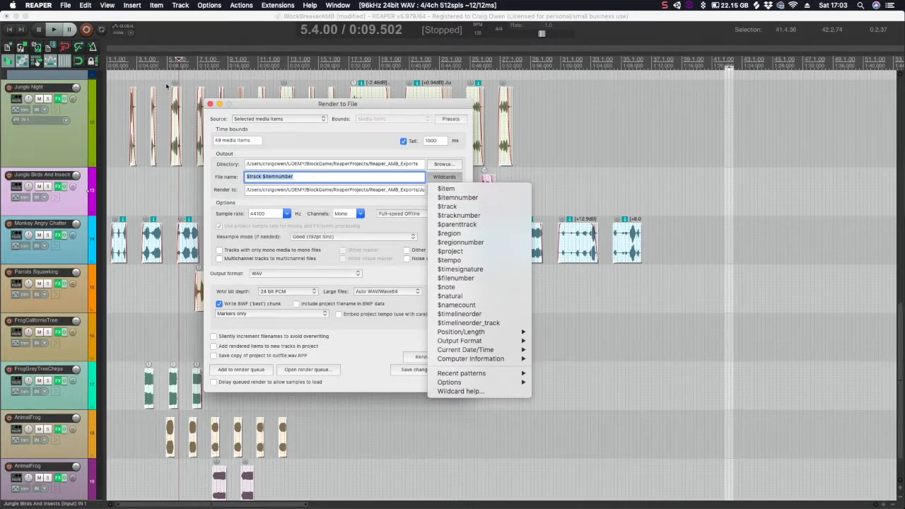
pyautogui.moveTo(274, 107); pyautogui.dragTo(329, 108)
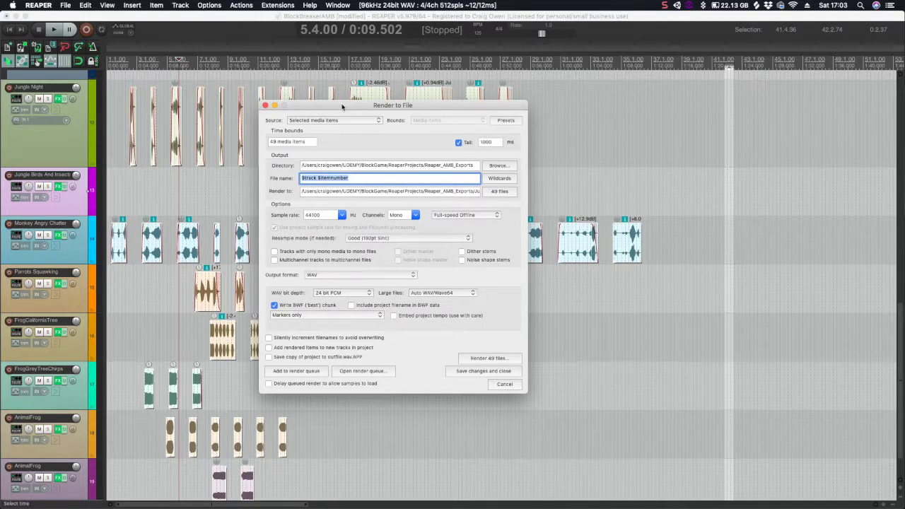
pyautogui.moveTo(343, 108); pyautogui.dragTo(550, 116)
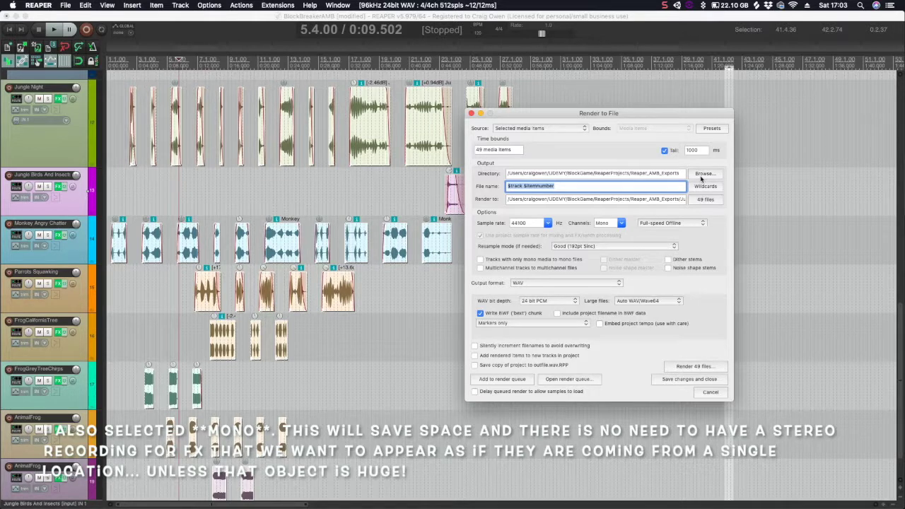
pyautogui.click(683, 368)
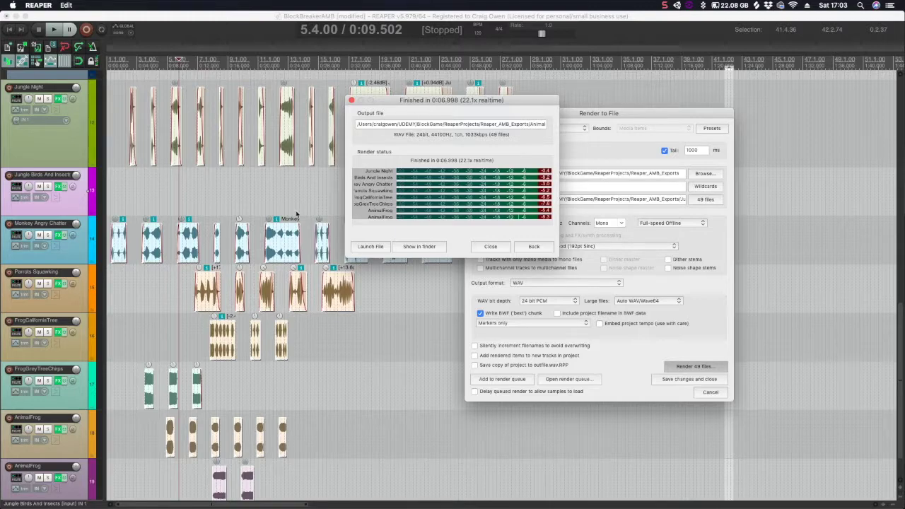
# Step: Show the rendered files in Finder and preview AnimalFrog 05.wav and FrogGreyTreeChirps 03.wav
pyautogui.click(419, 246)
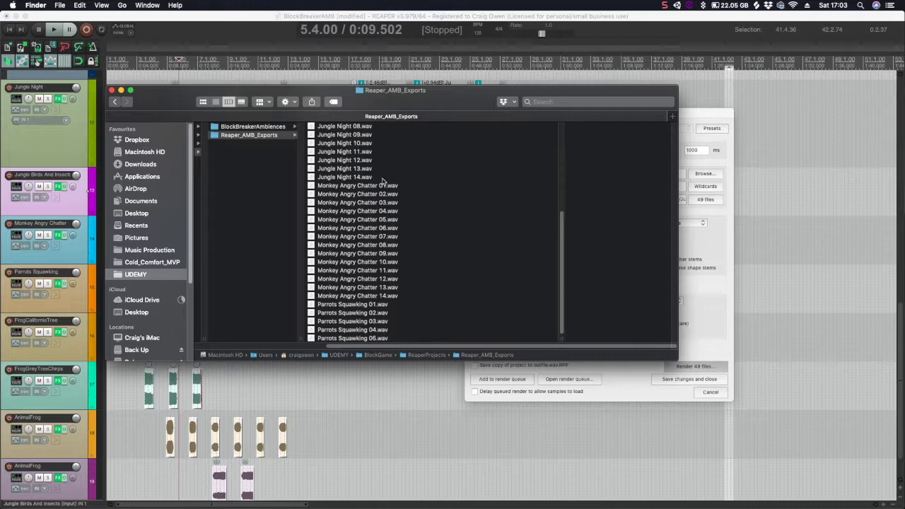
pyautogui.scroll(8, 362, 197)
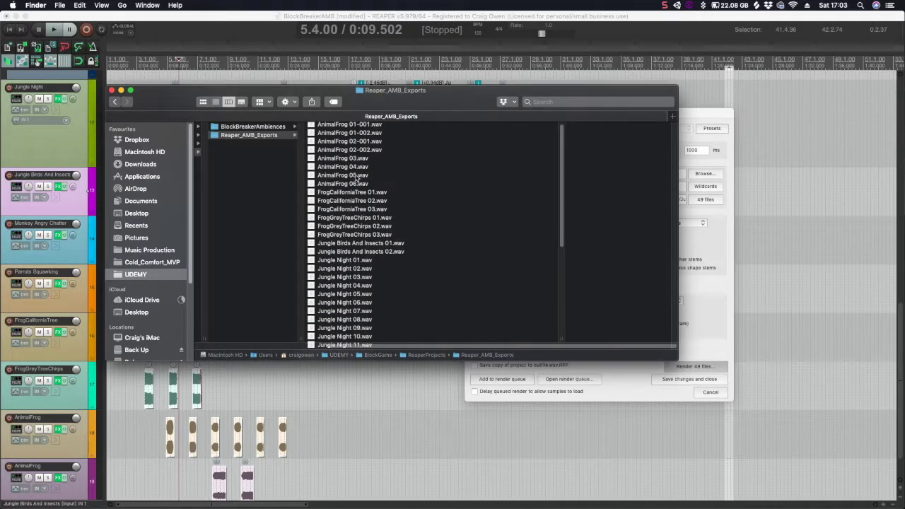
pyautogui.click(358, 175)
pyautogui.press('space')
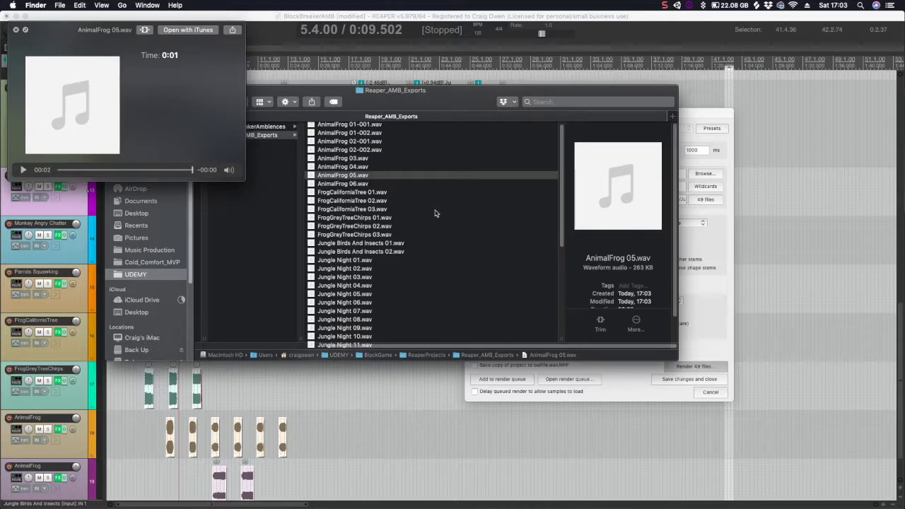
pyautogui.click(353, 234)
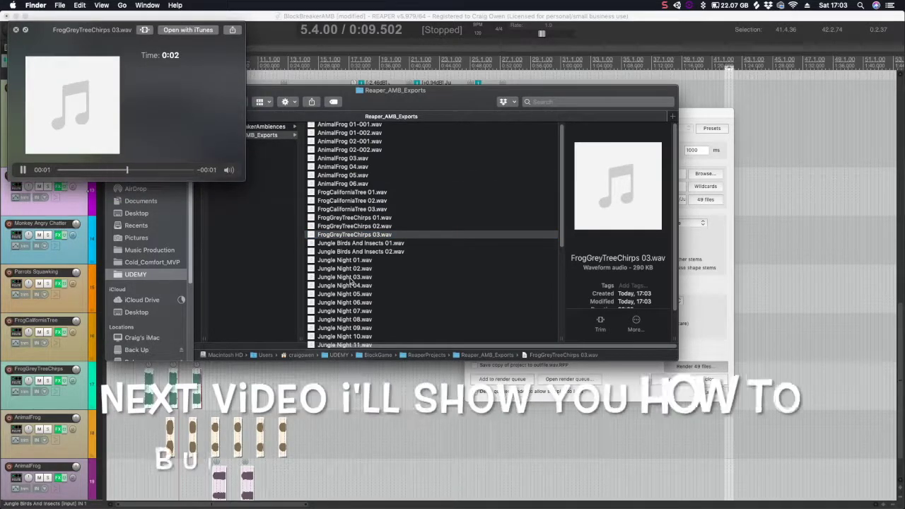
pyautogui.click(15, 30)
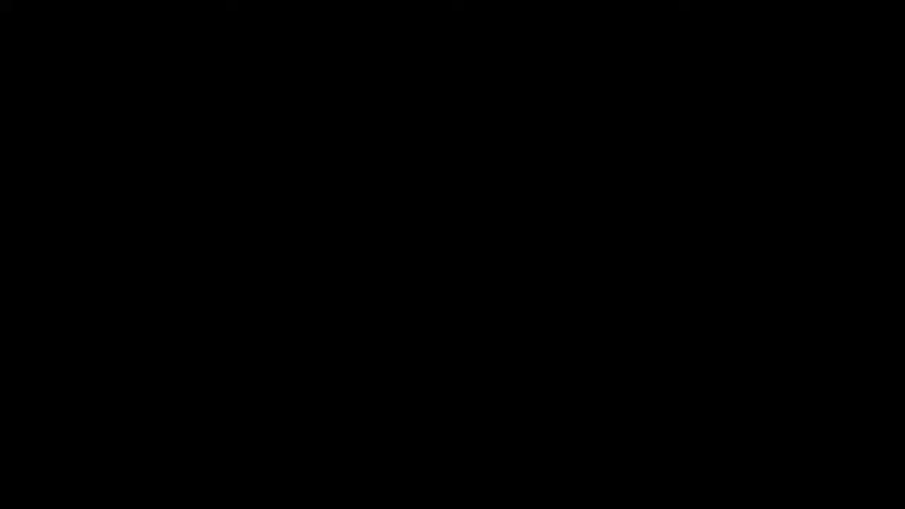